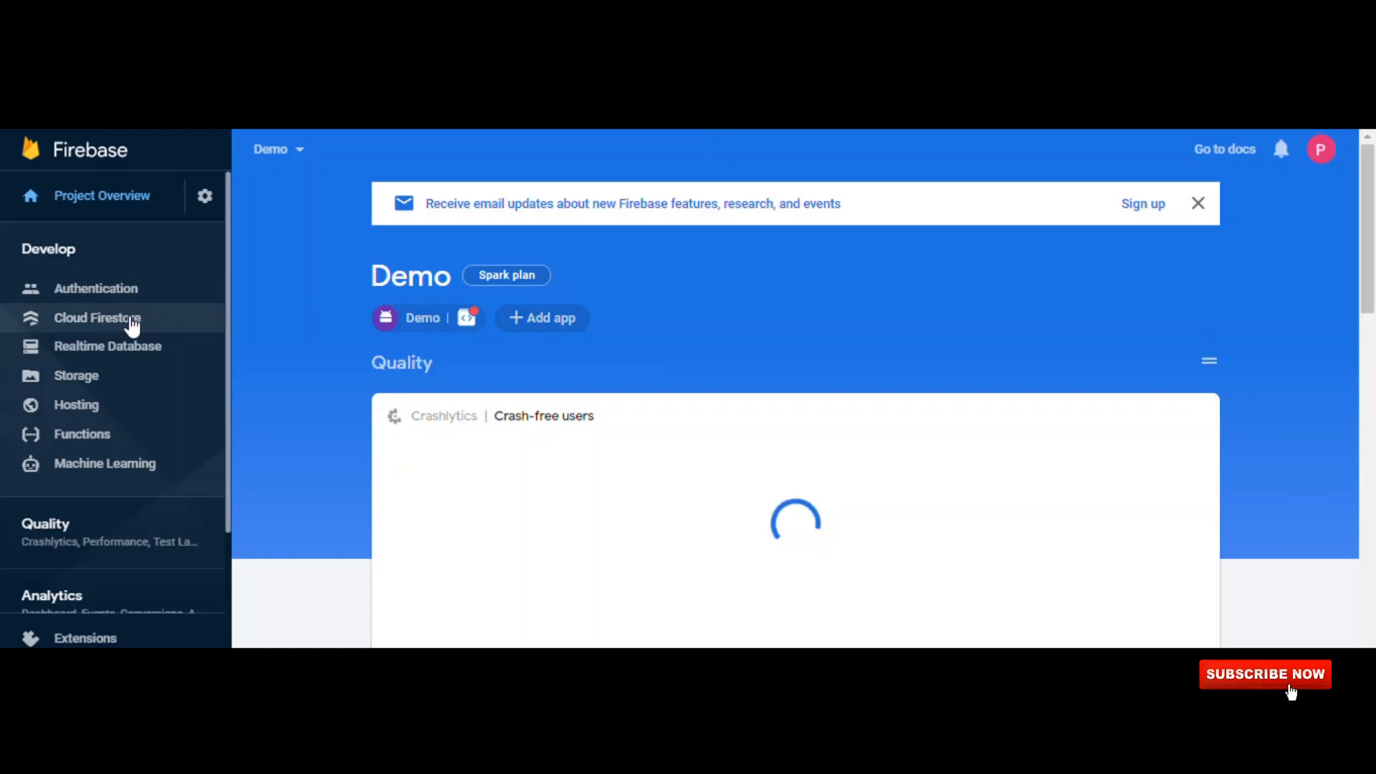
Start creating a Cloud Firestore database for the Demo project and choose test mode for its security rules.
left_click(126, 256)
left_click(124, 257)
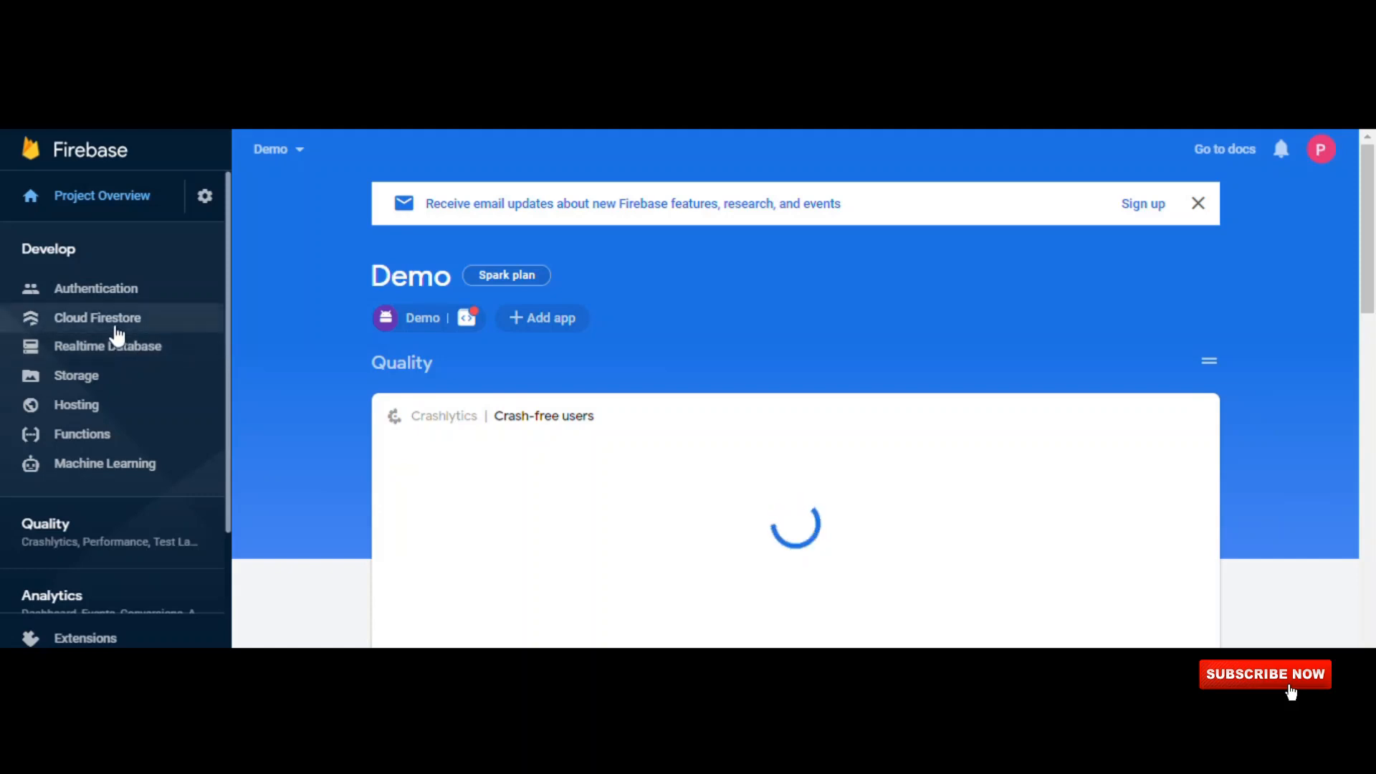
left_click(117, 328)
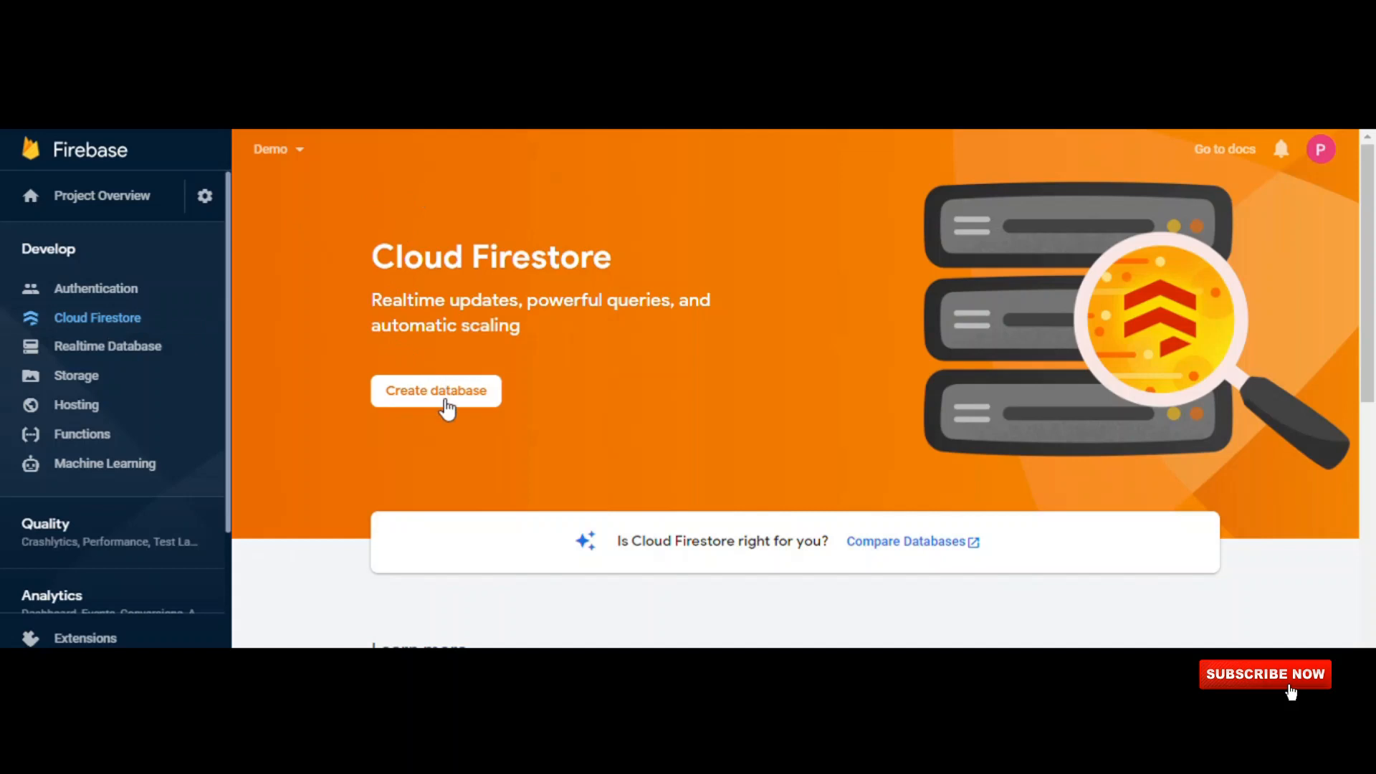
left_click(447, 410)
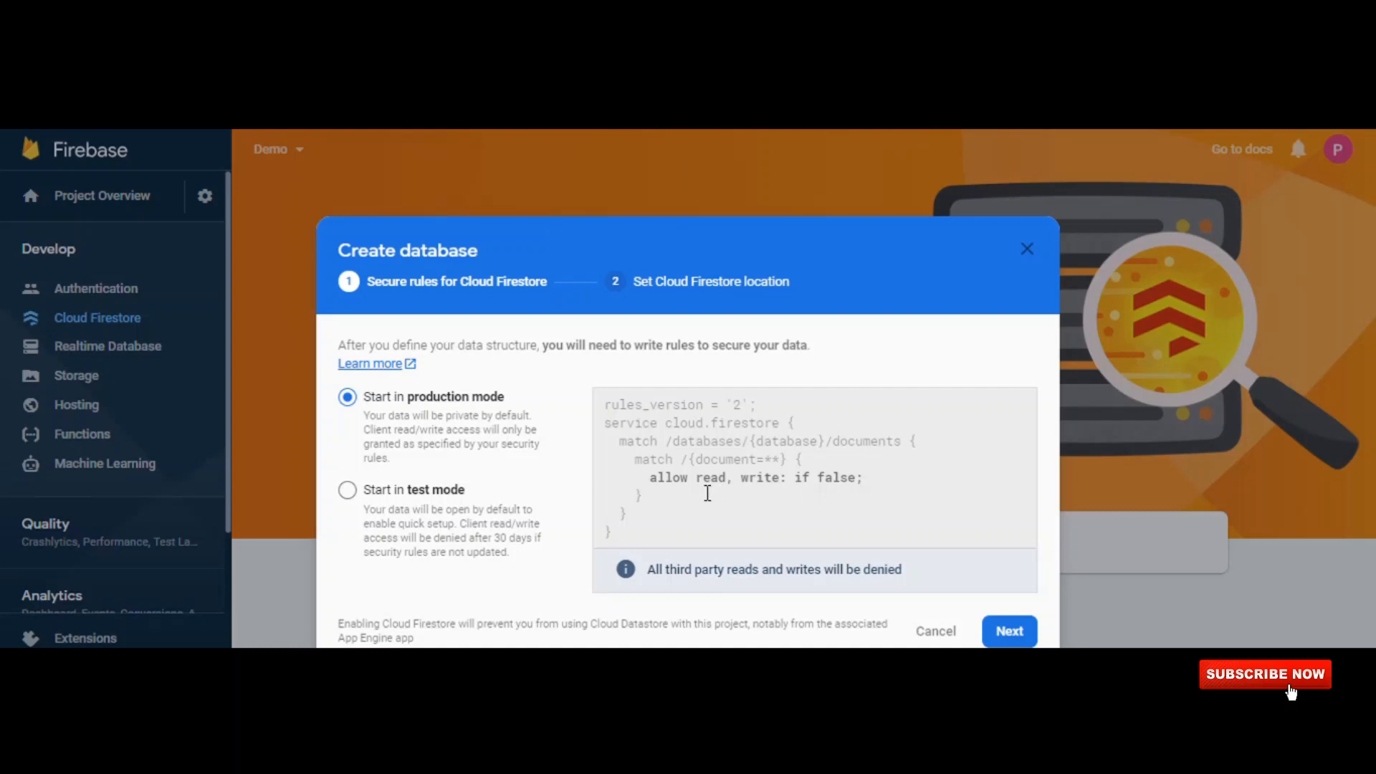
left_click(398, 496)
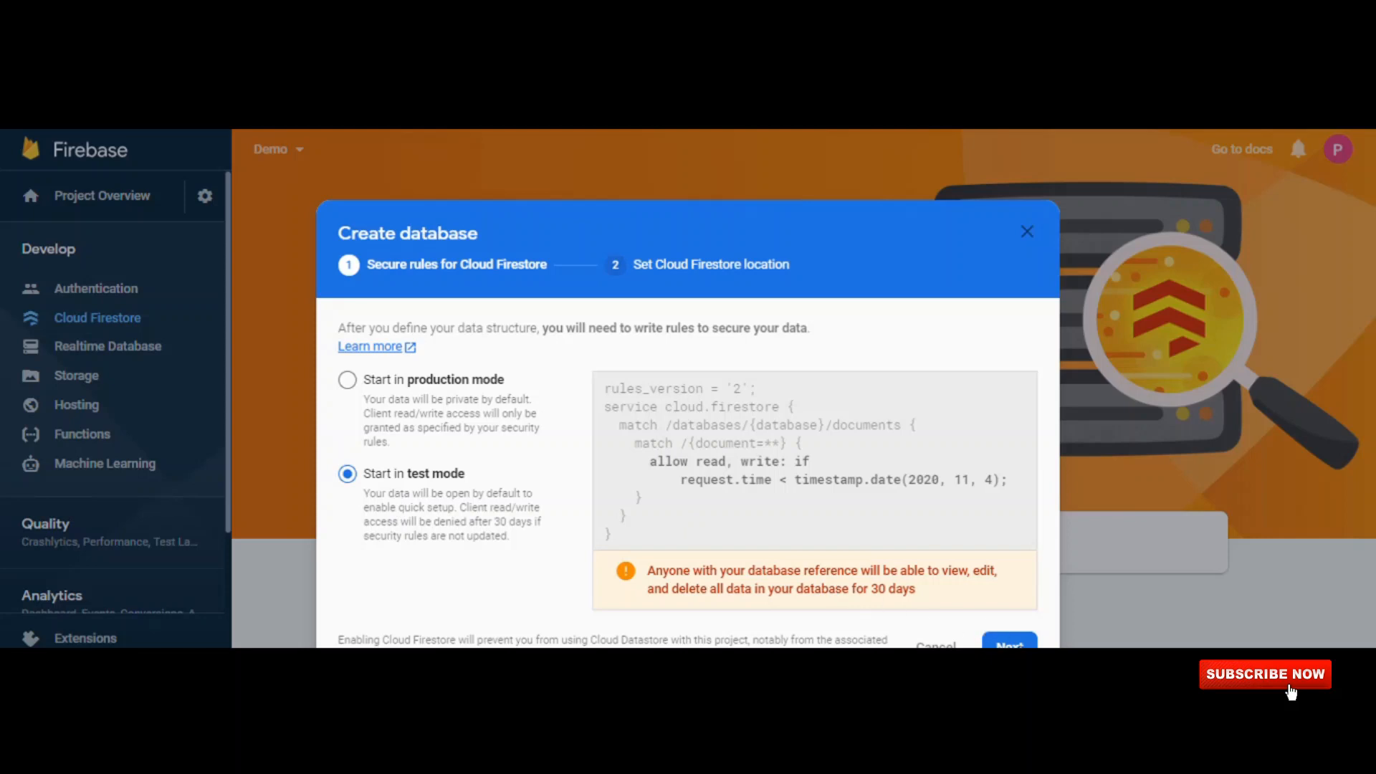
left_click(1012, 643)
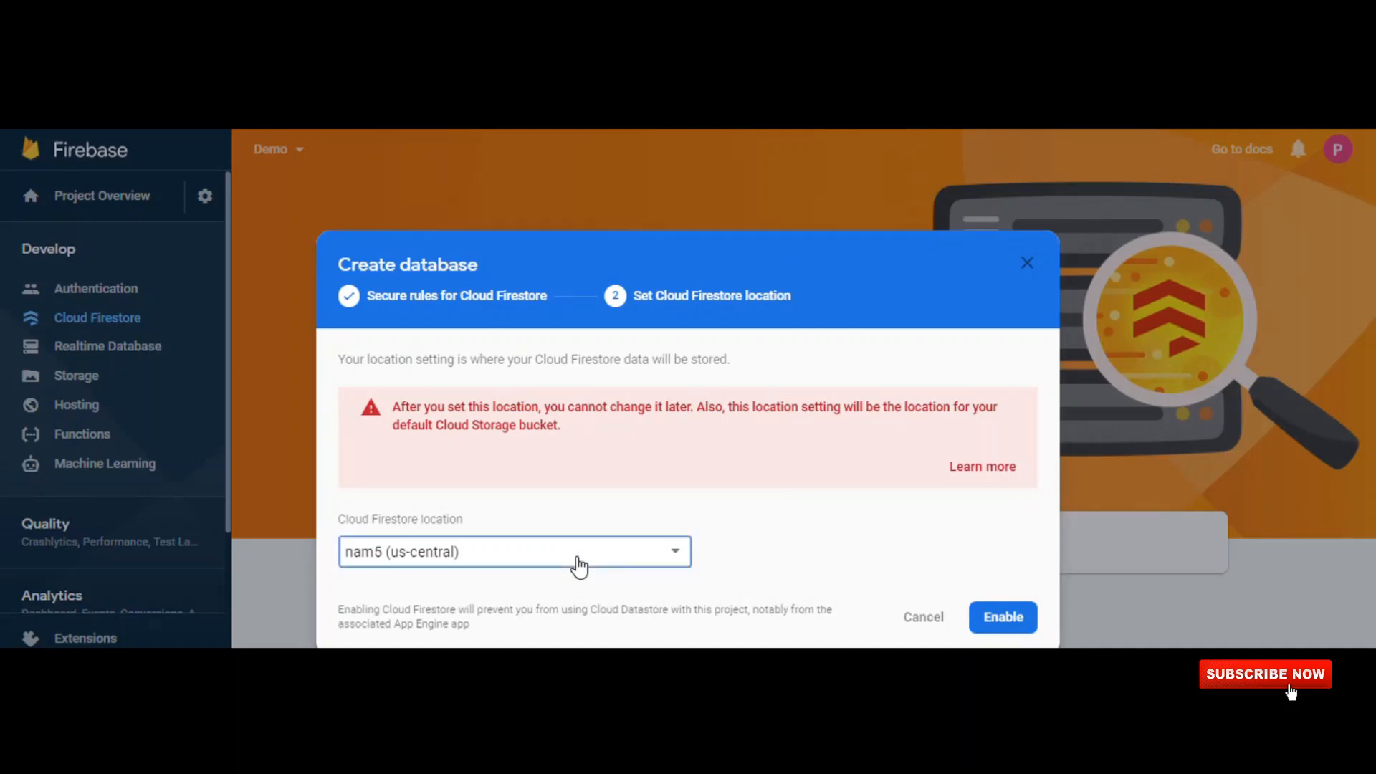
Set the Cloud Firestore location to asia-south1 and enable the database.
left_click(579, 567)
scroll(579, 567, "down", 6)
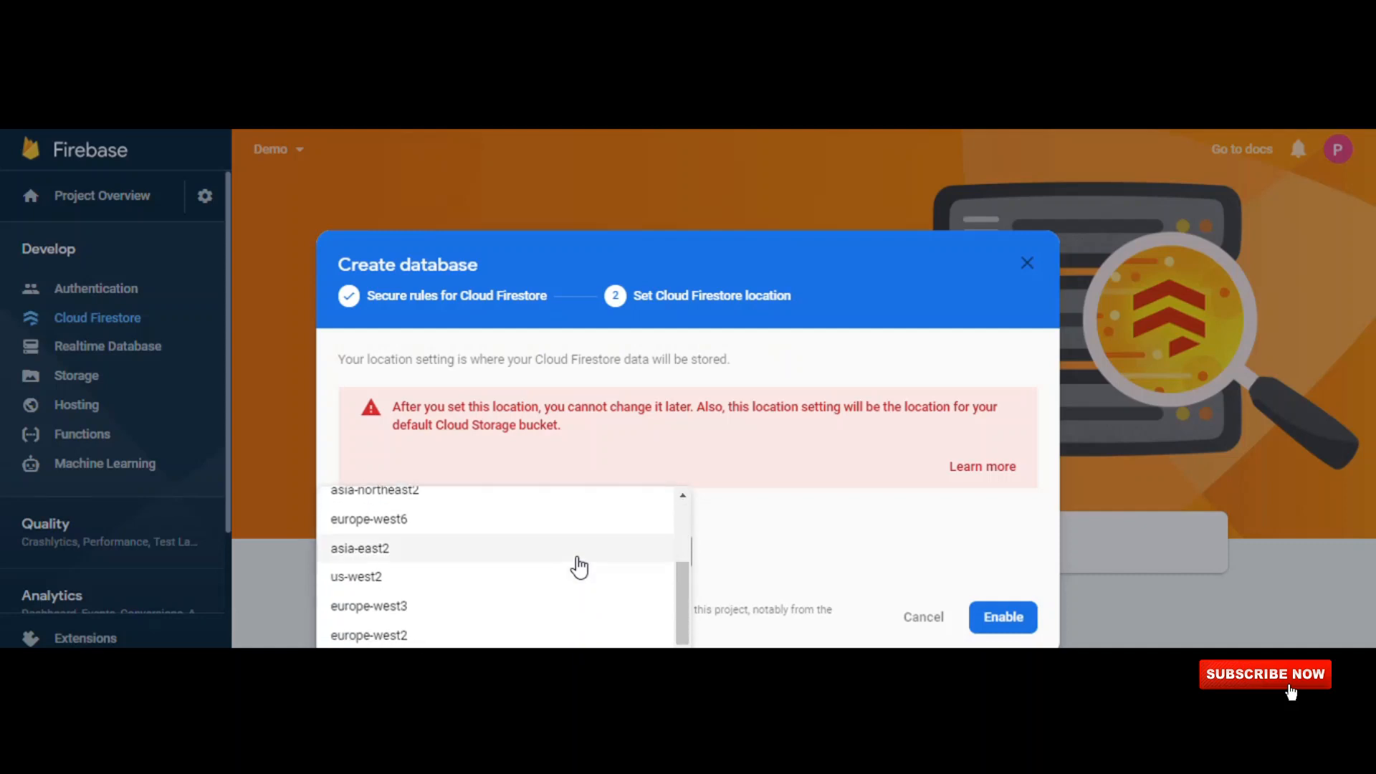
scroll(550, 627, "down", 1)
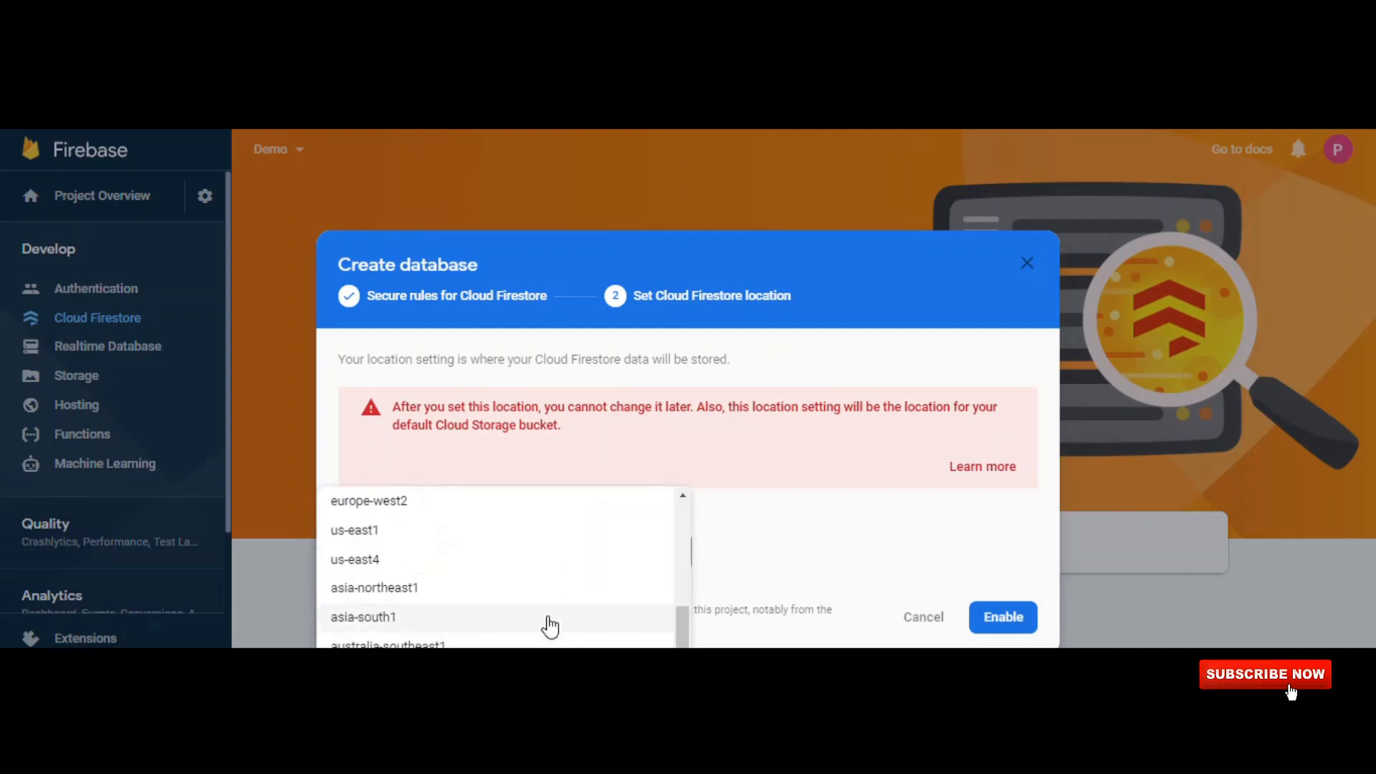
left_click(479, 626)
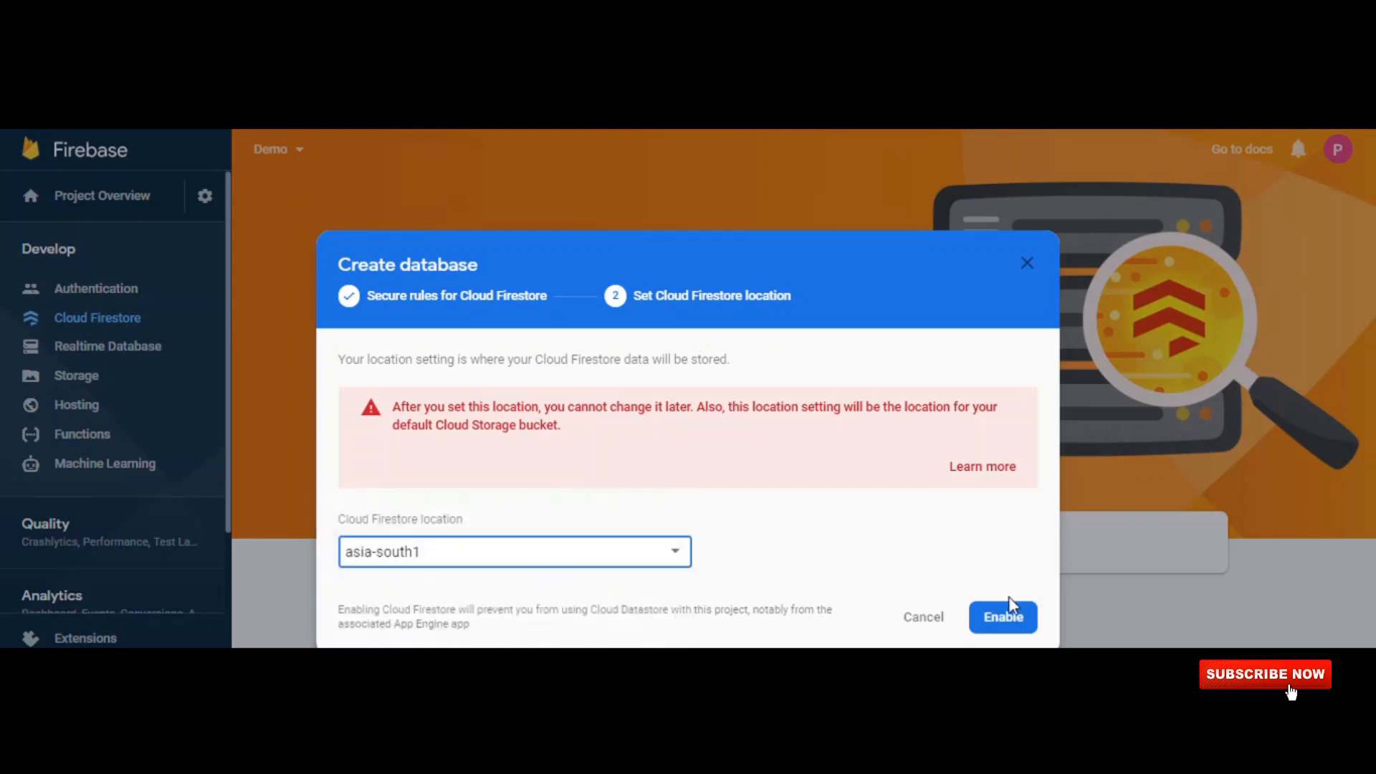
left_click(1014, 618)
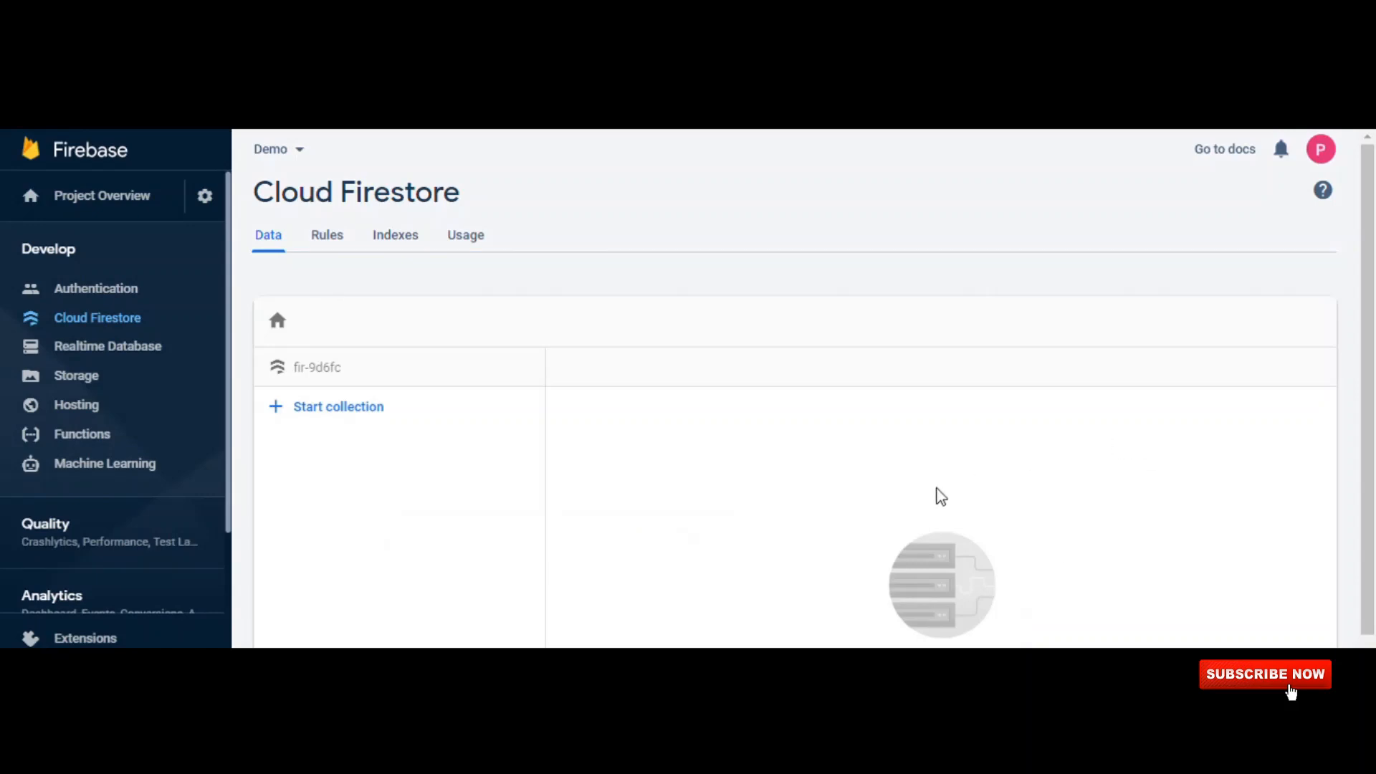
Examine the new database's data view, the expiry date in its security rules, its indexes and its usage statistics.
scroll(821, 497, "down", 2)
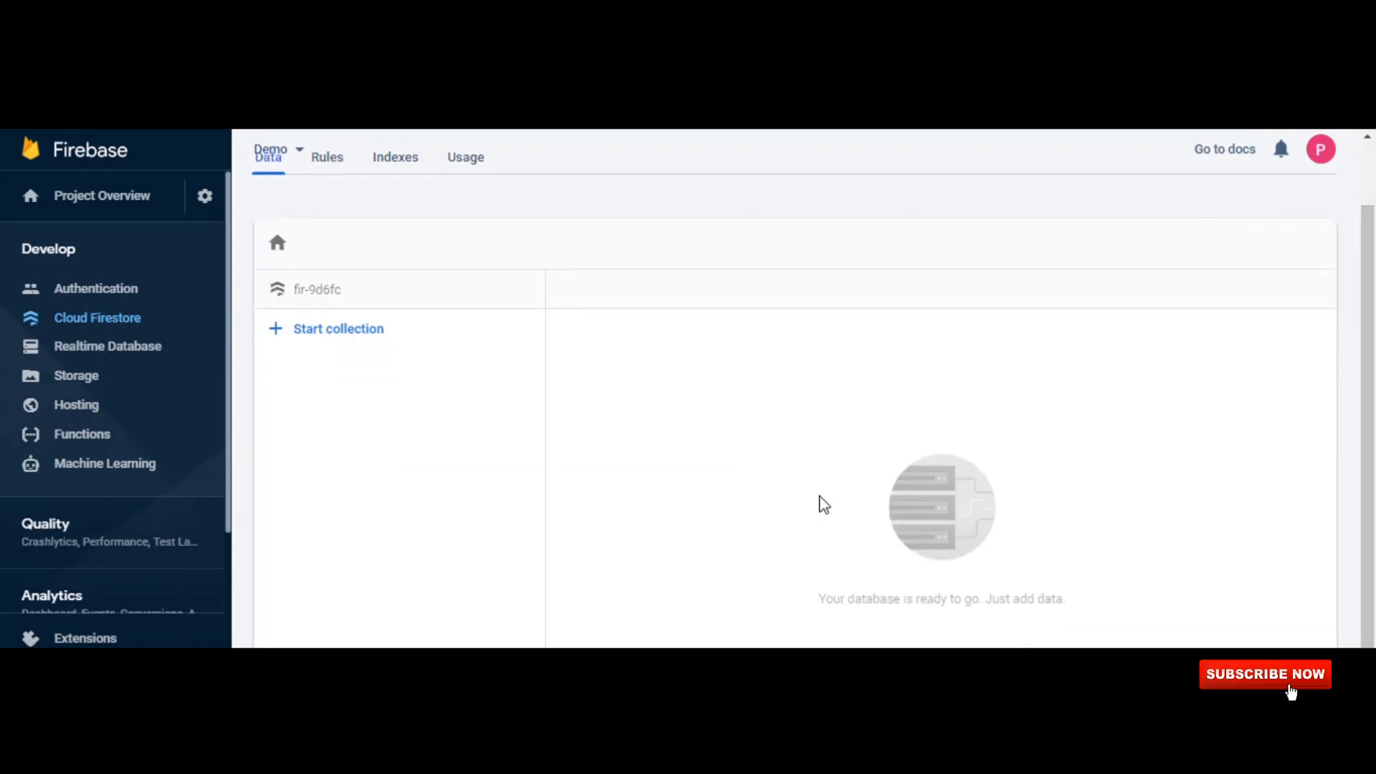
scroll(821, 497, "up", 2)
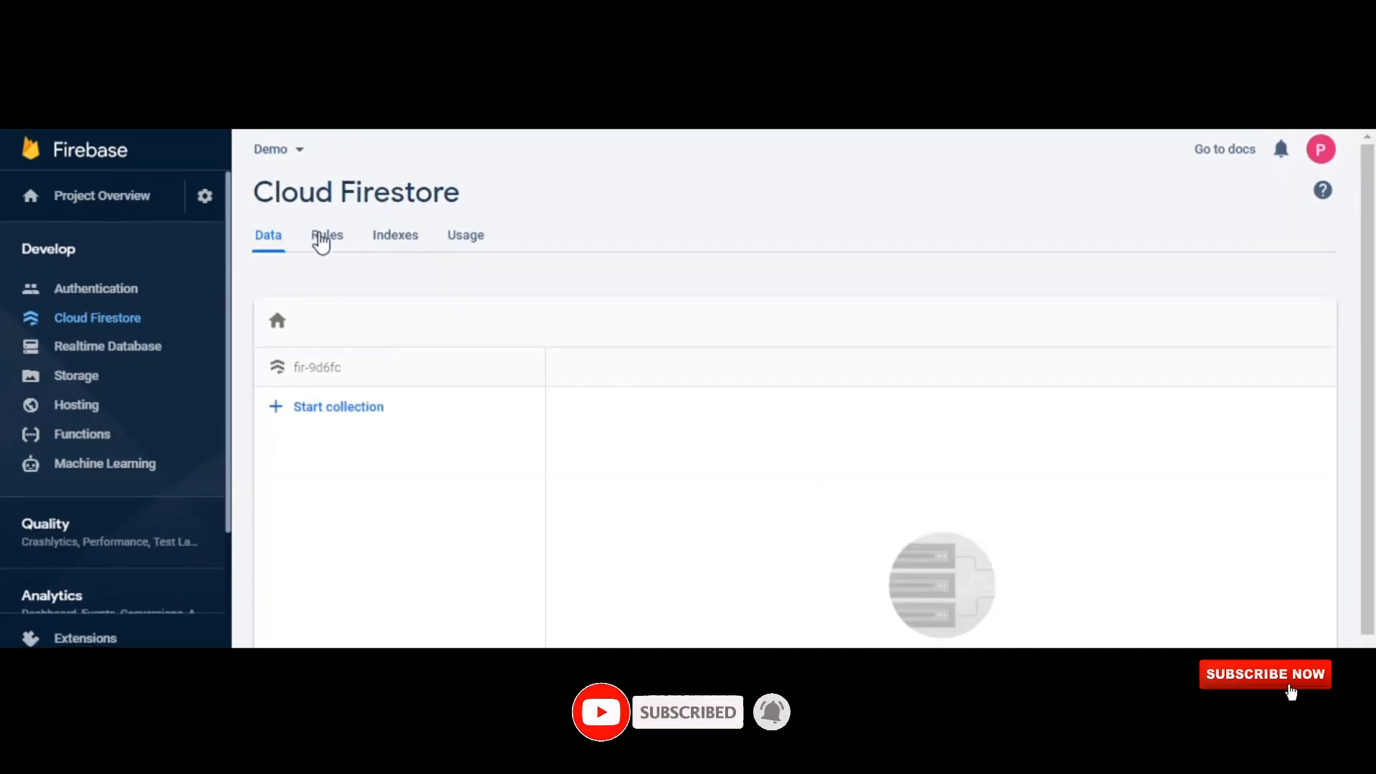
left_click(332, 245)
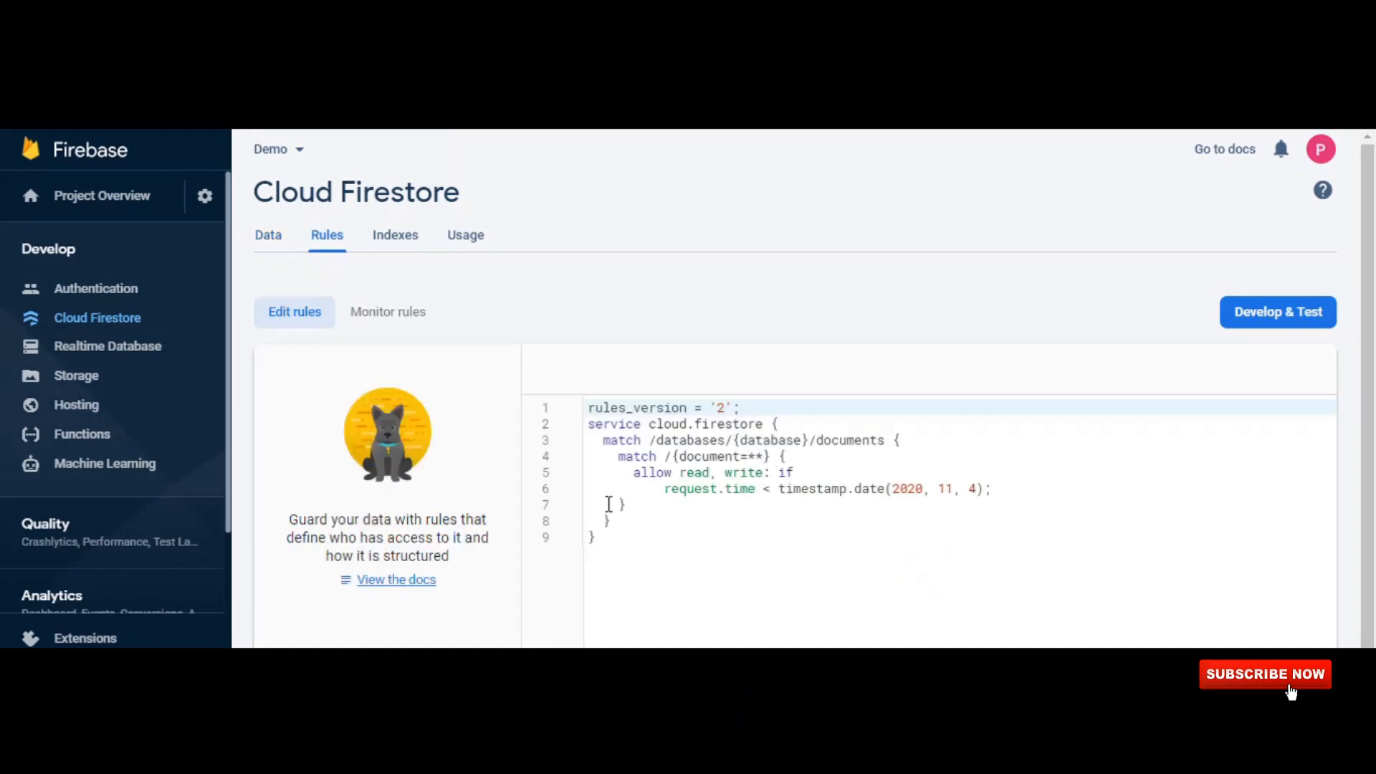
scroll(609, 504, "down", 1)
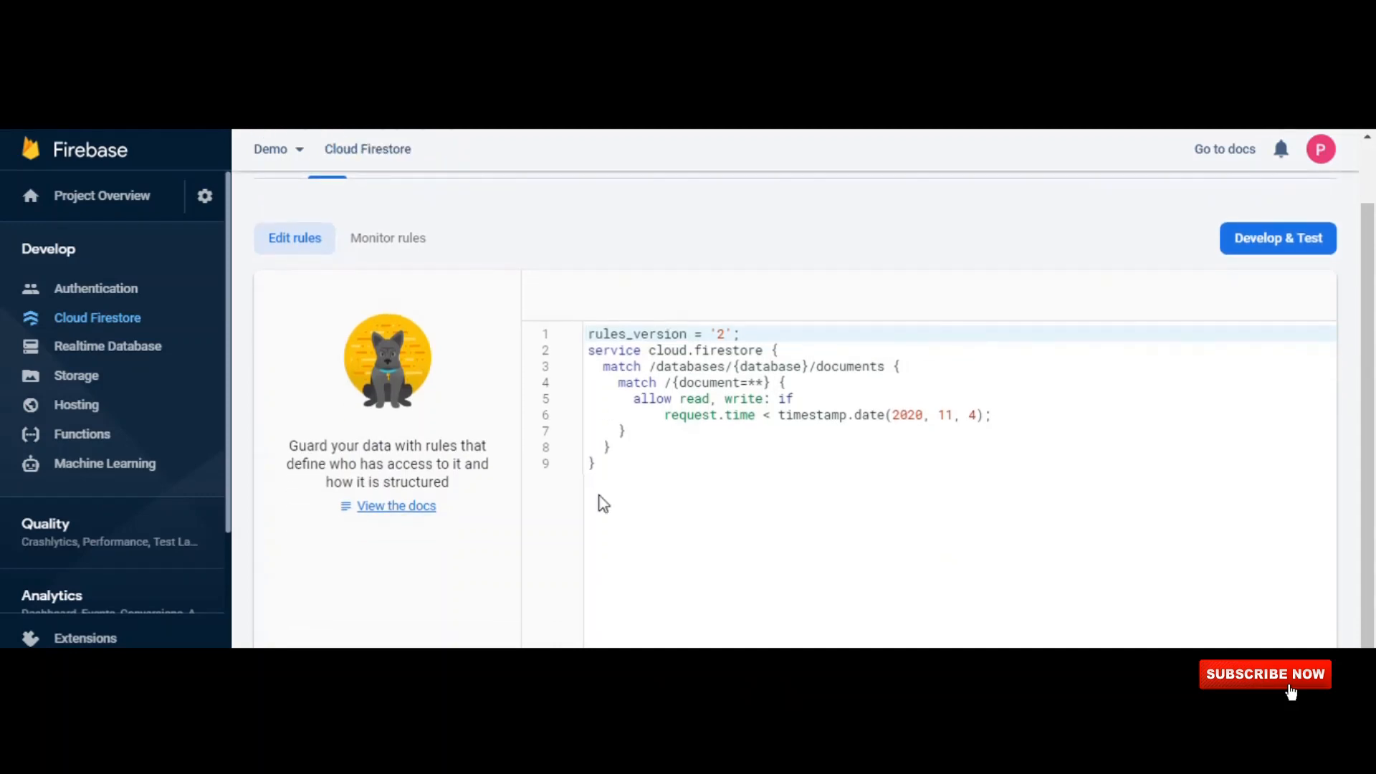
scroll(604, 504, "up", 1)
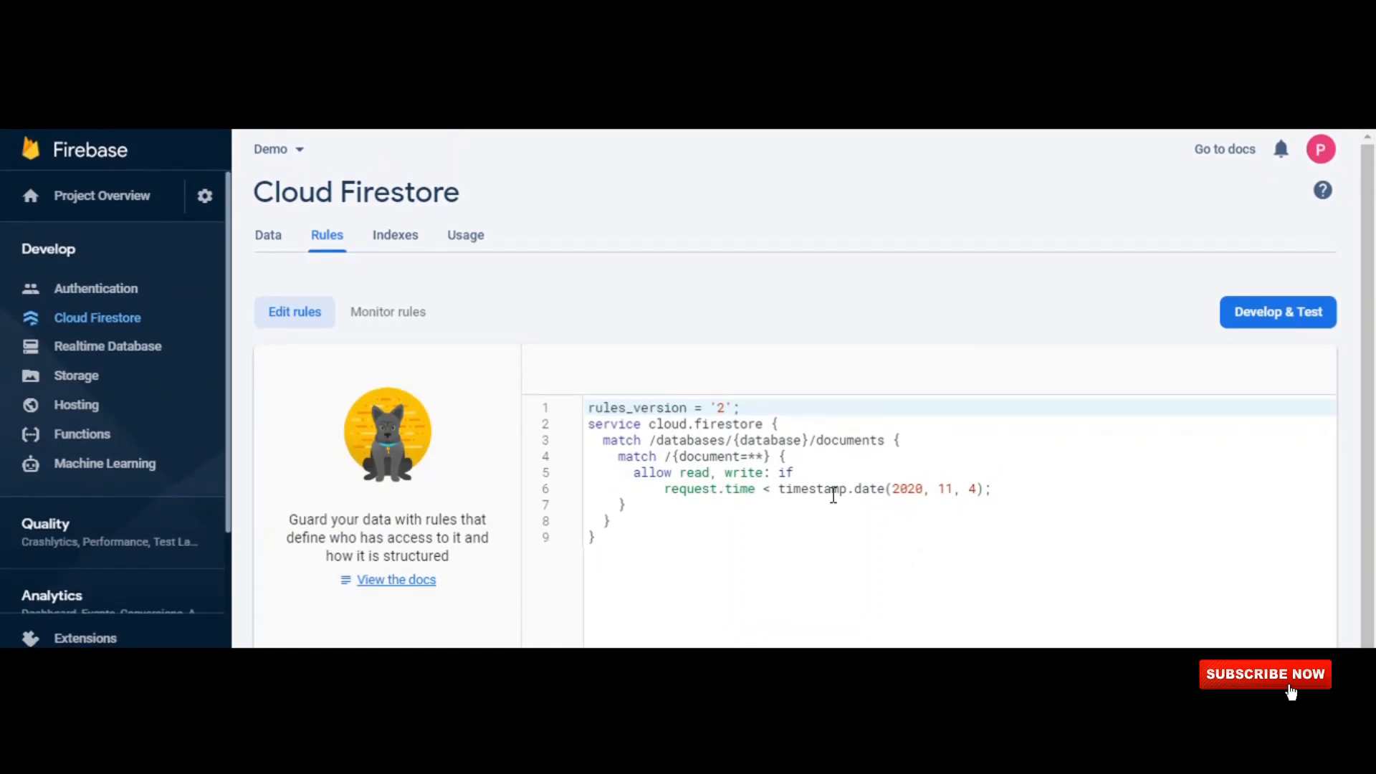
left_click_drag(894, 499, 989, 497)
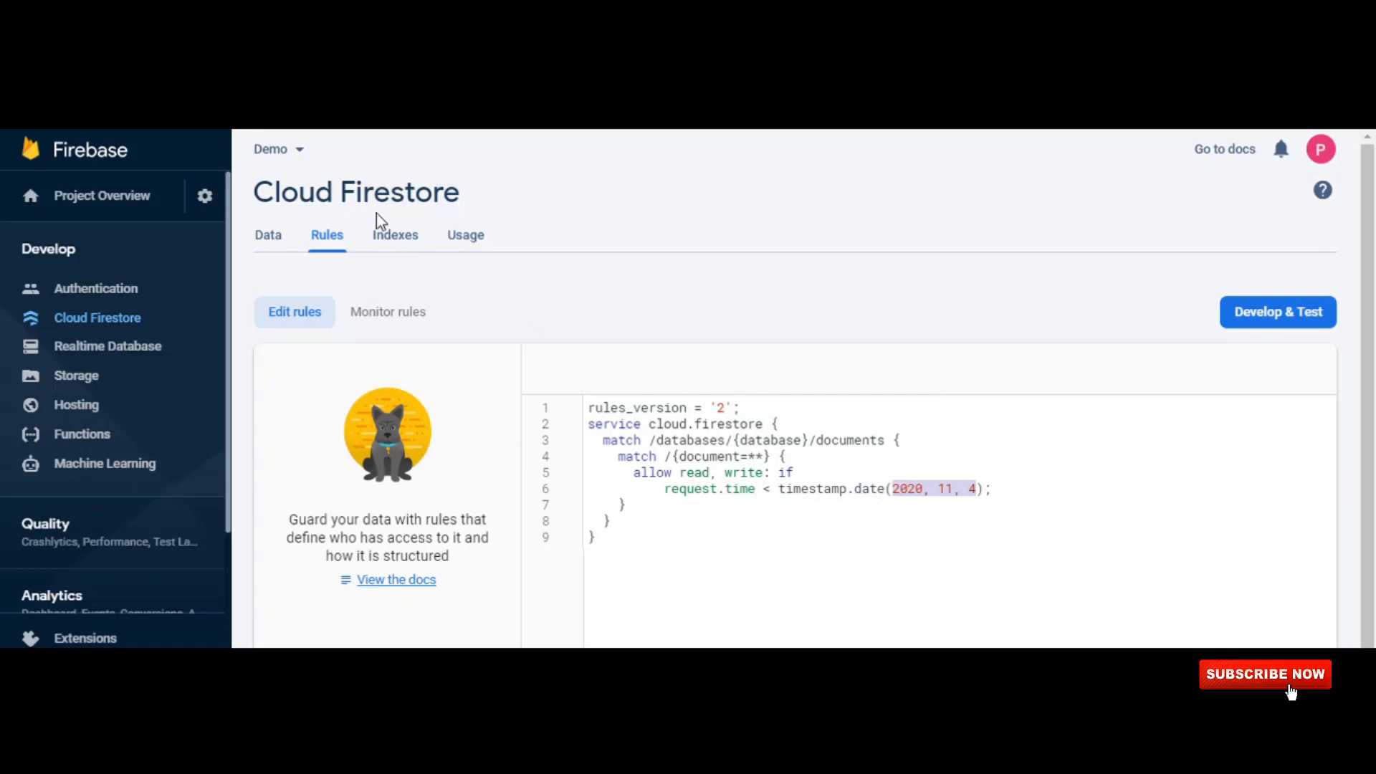
left_click(412, 247)
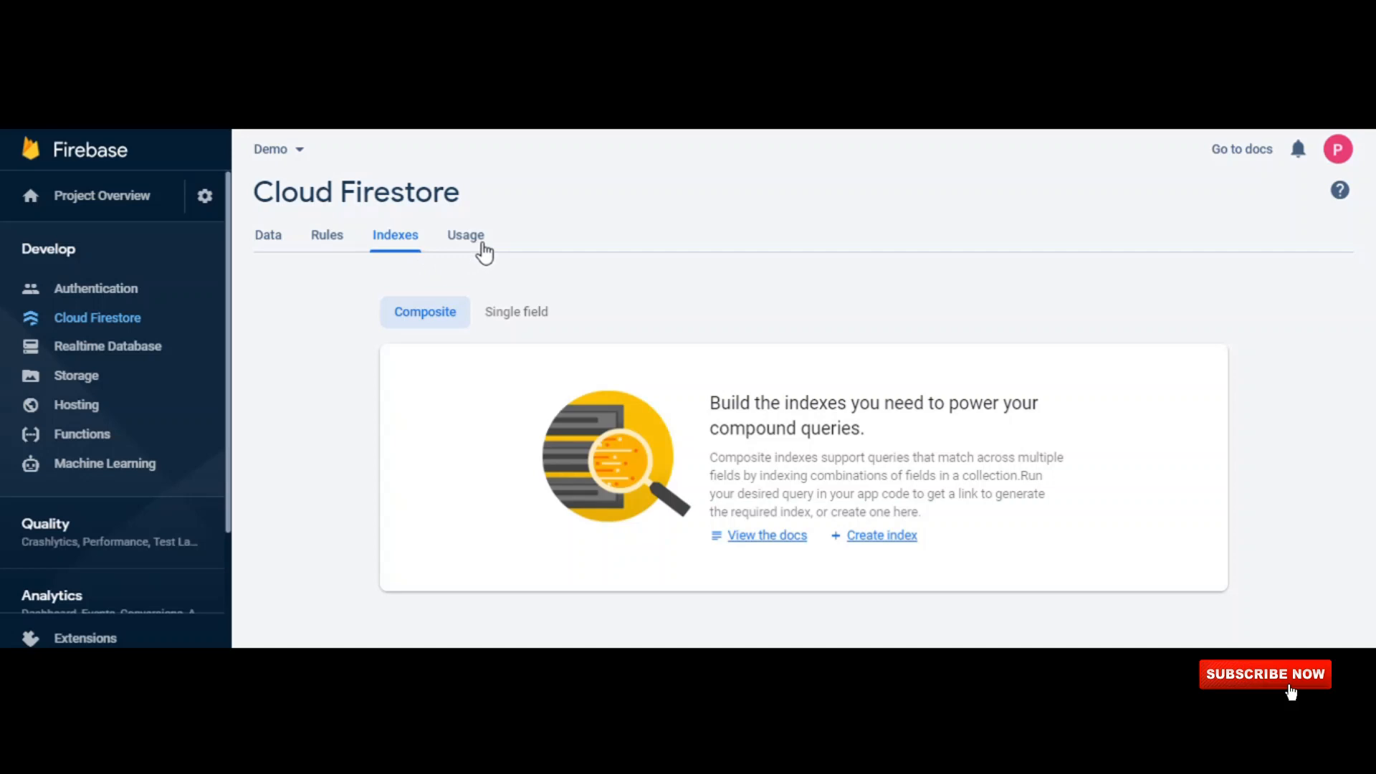
left_click(466, 237)
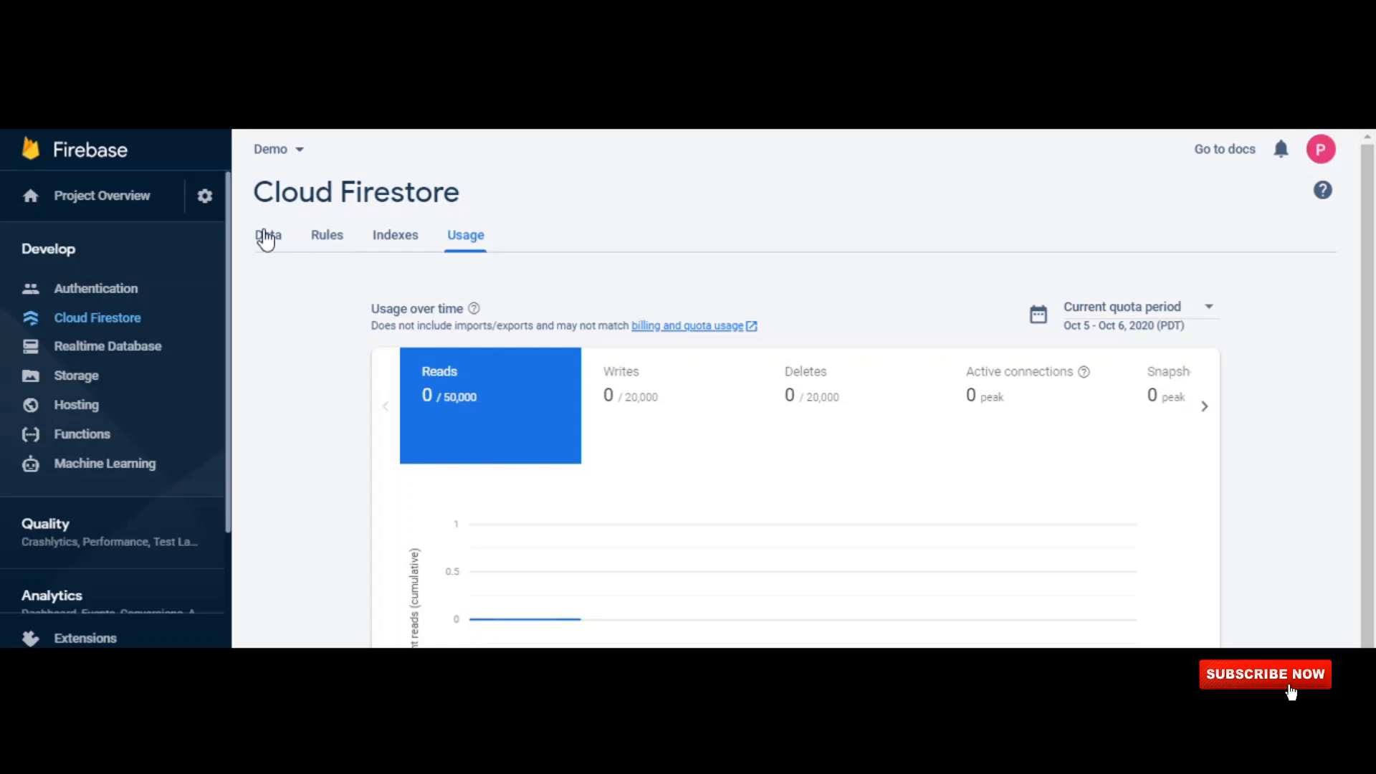
Start a root-level collection in the Firestore data with the collection ID user and proceed to its first document.
left_click(269, 238)
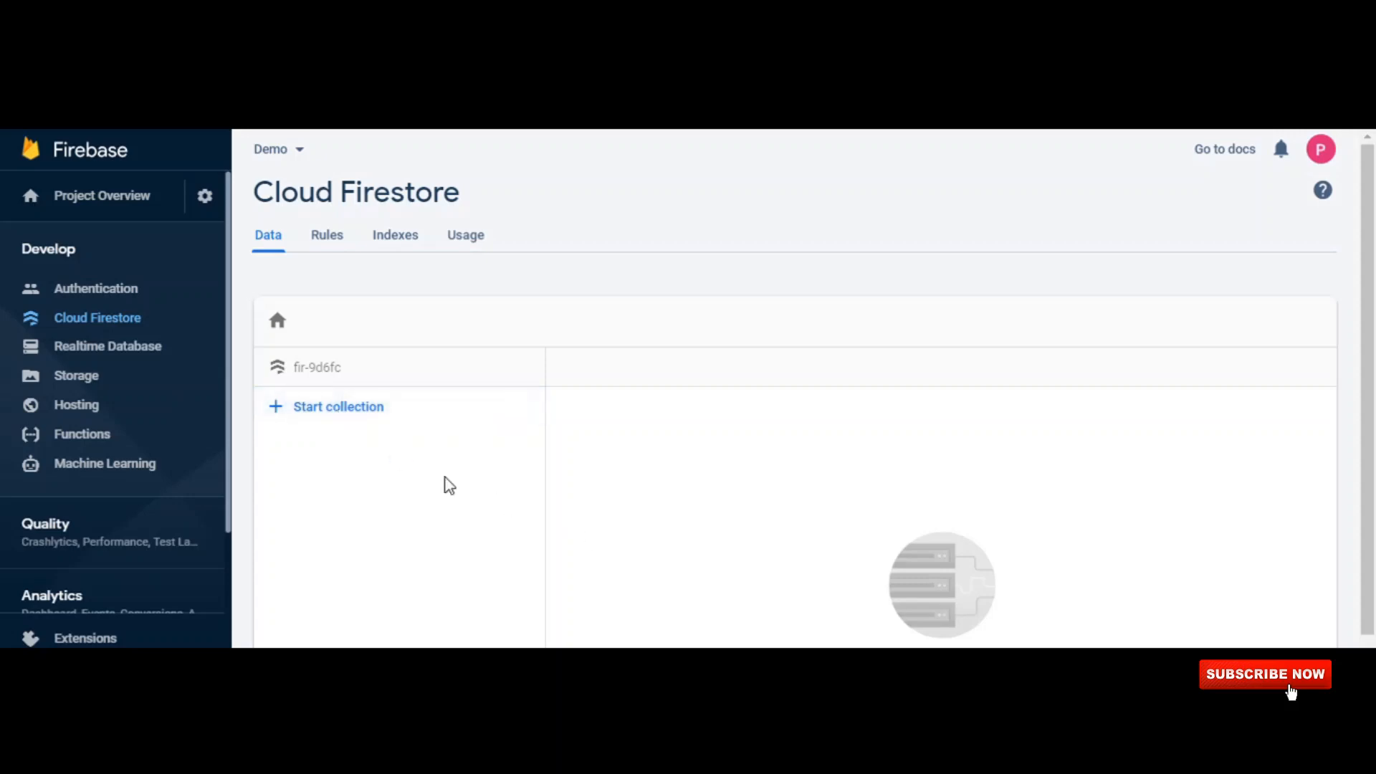
left_click(346, 417)
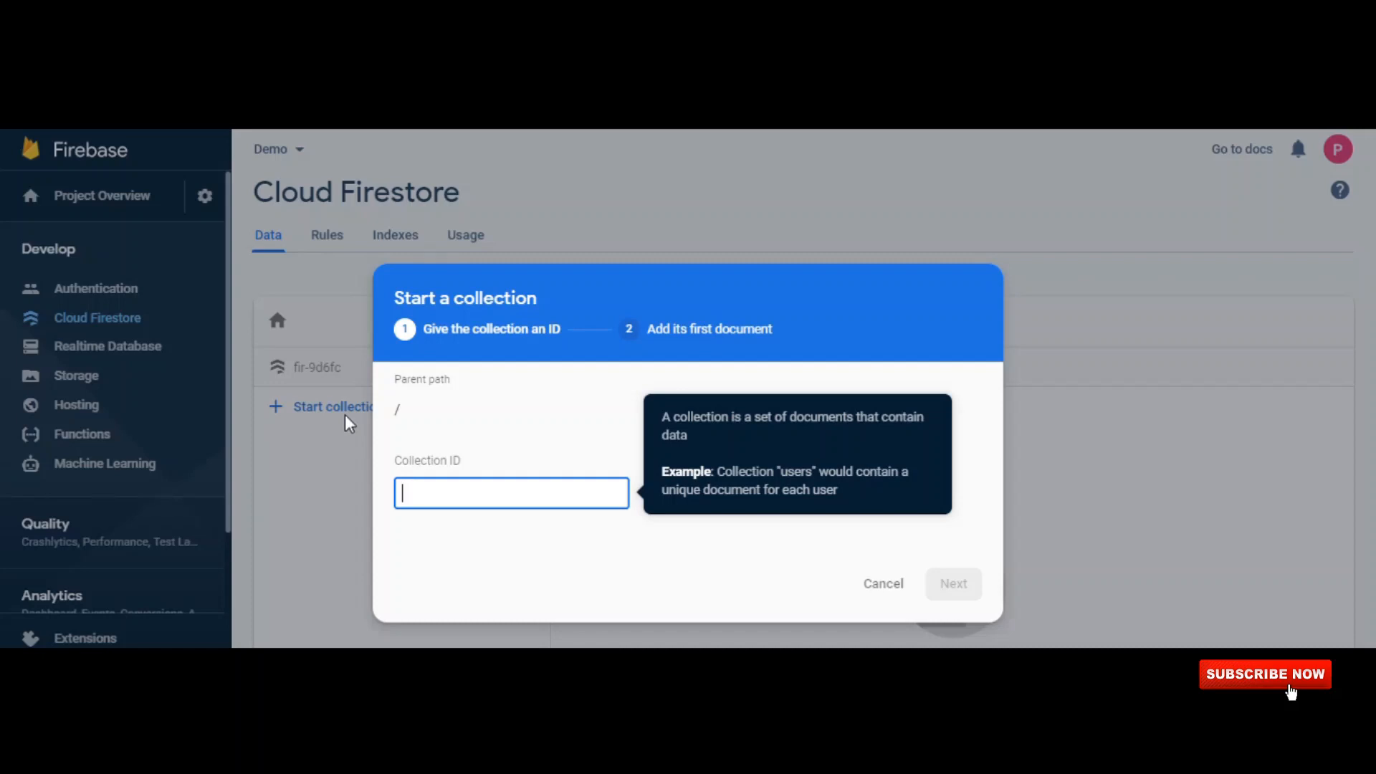
type("user")
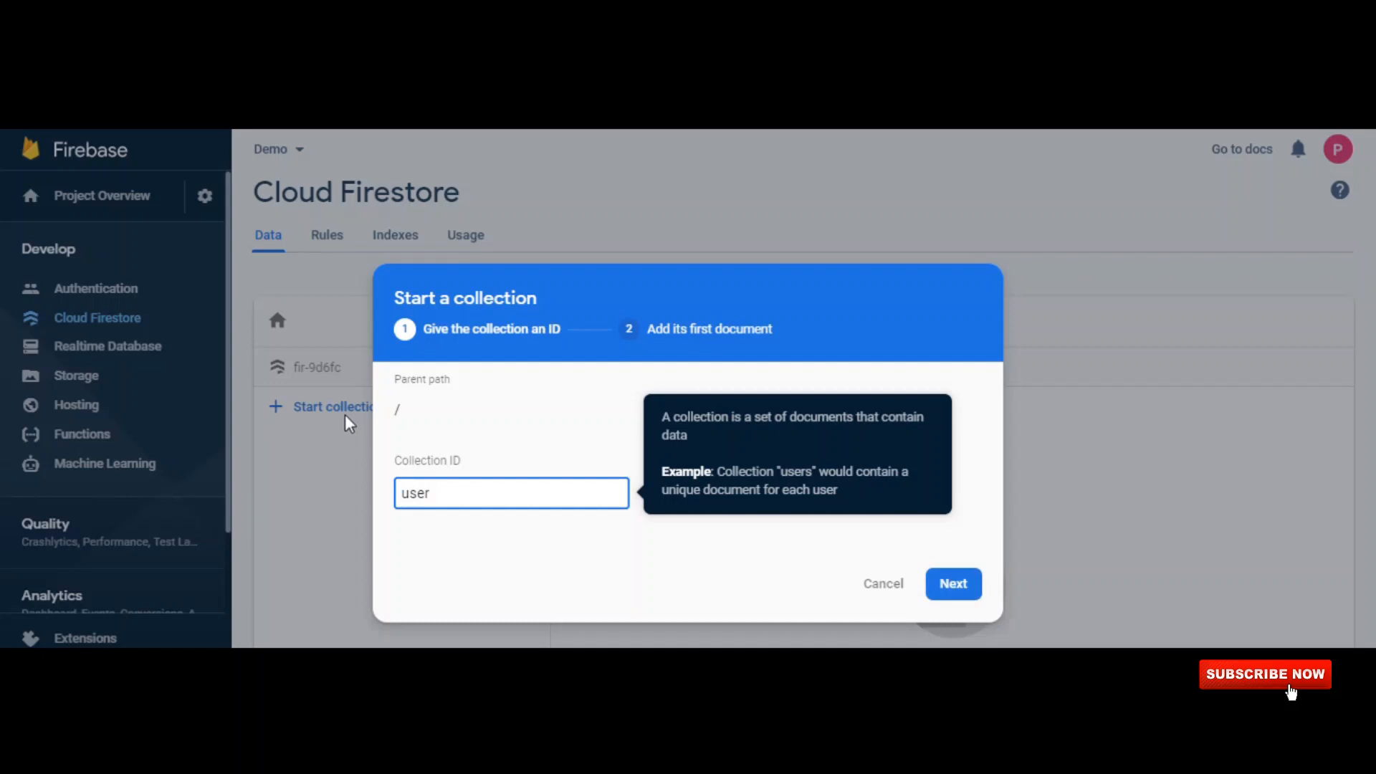
left_click(953, 585)
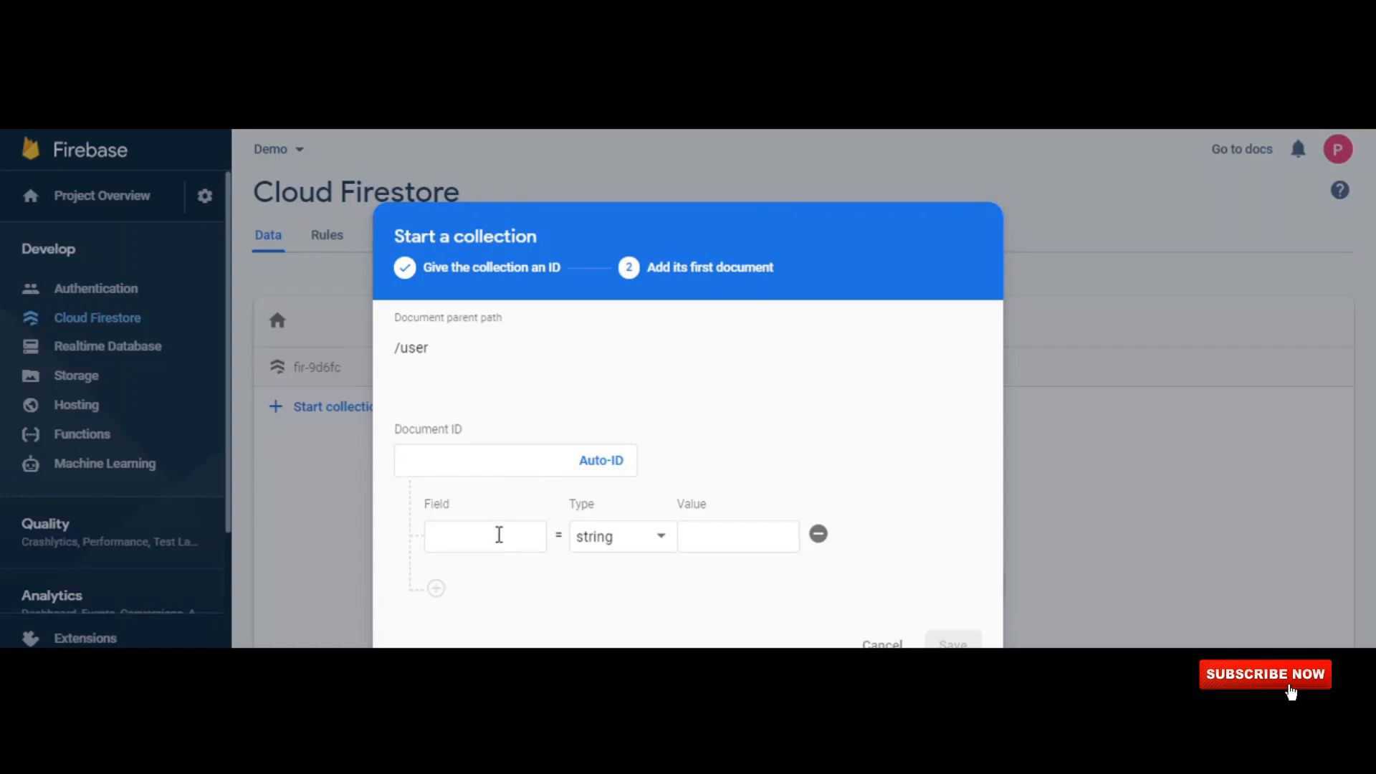
Define the first document's field name as a string with the value Xyz.
left_click(498, 539)
type("name")
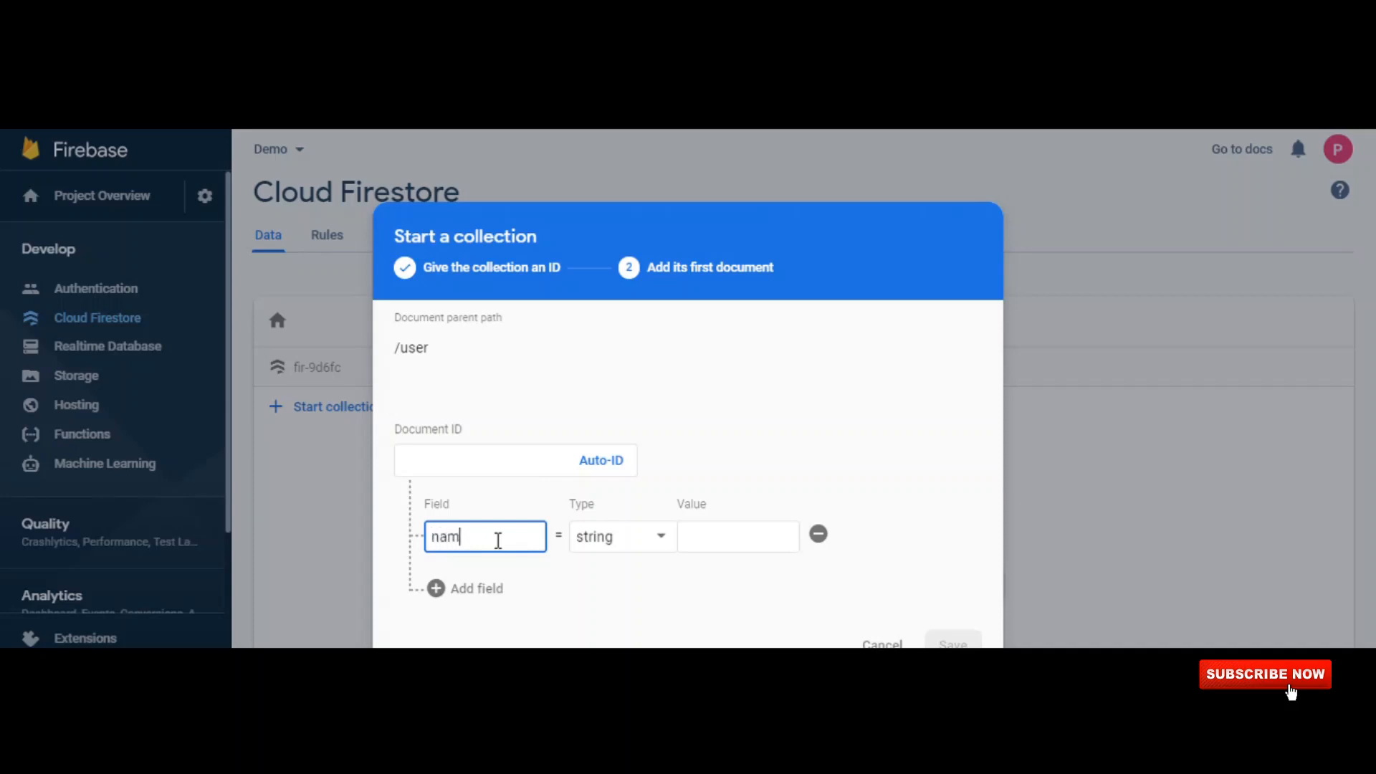
left_click(635, 545)
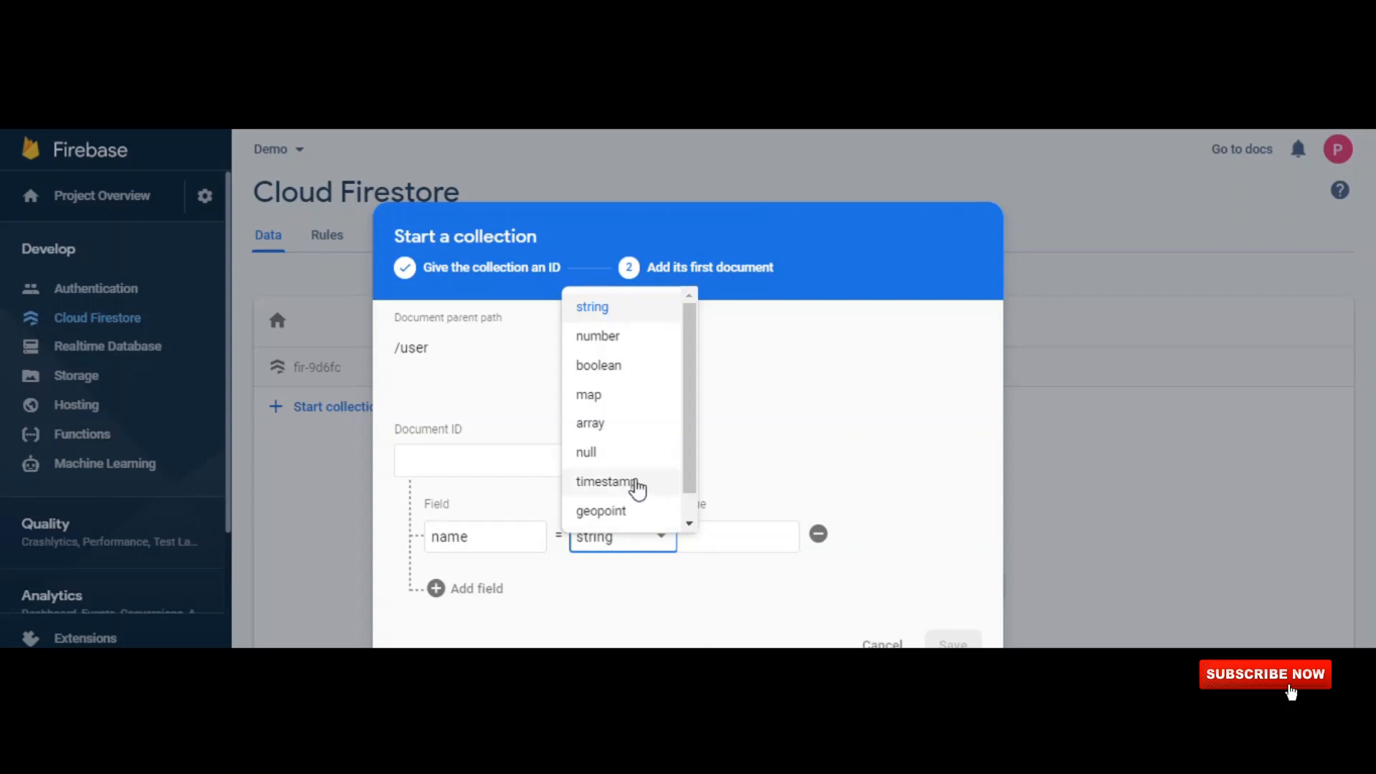
scroll(633, 481, "down", 1)
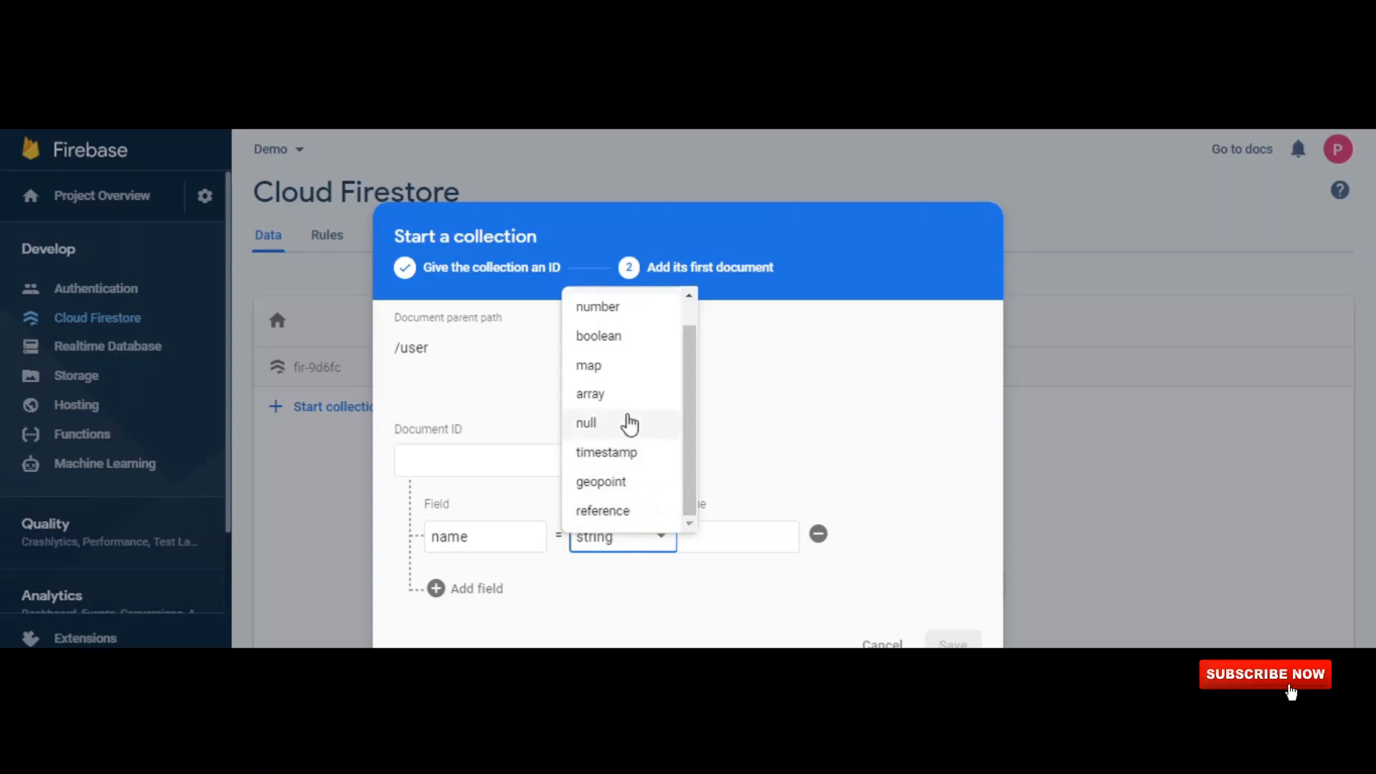
scroll(626, 424, "up", 1)
left_click(613, 315)
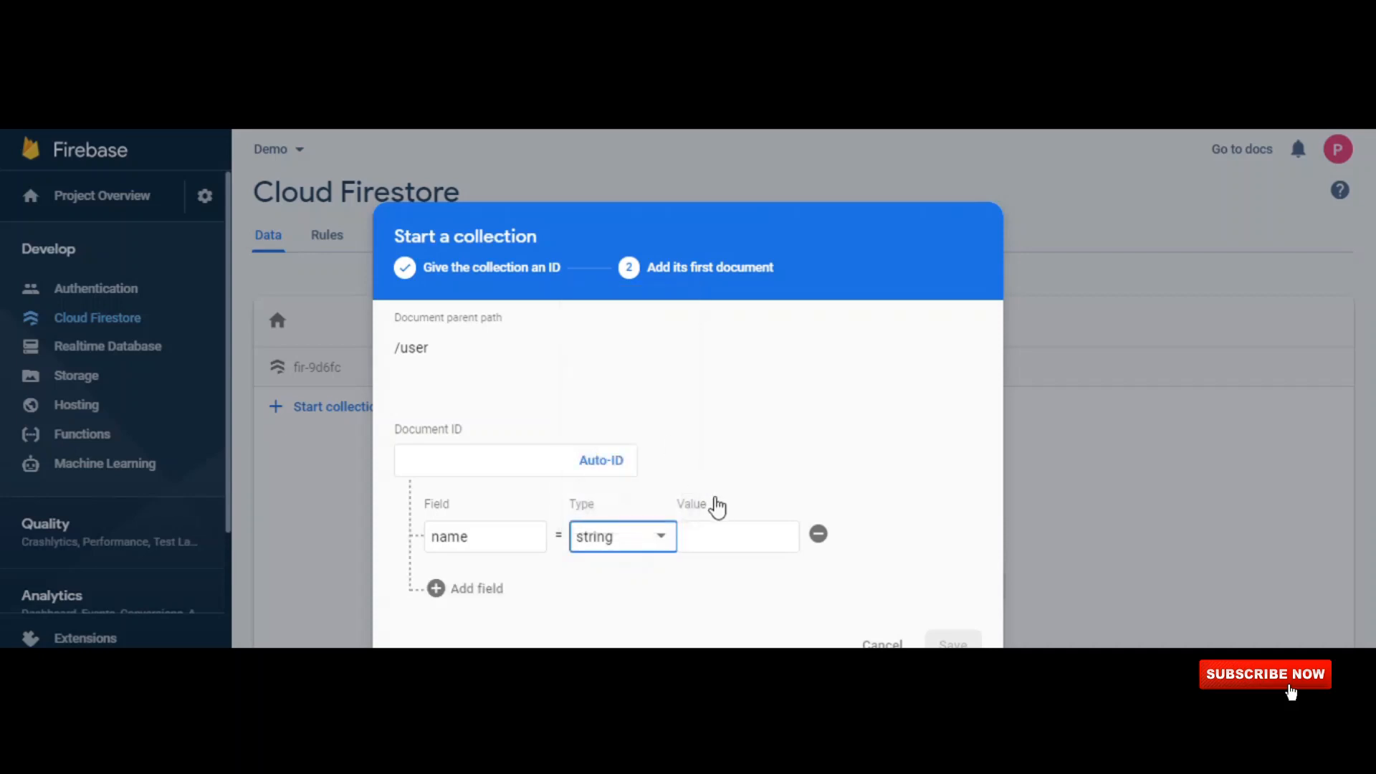
left_click(743, 540)
type("Xyz")
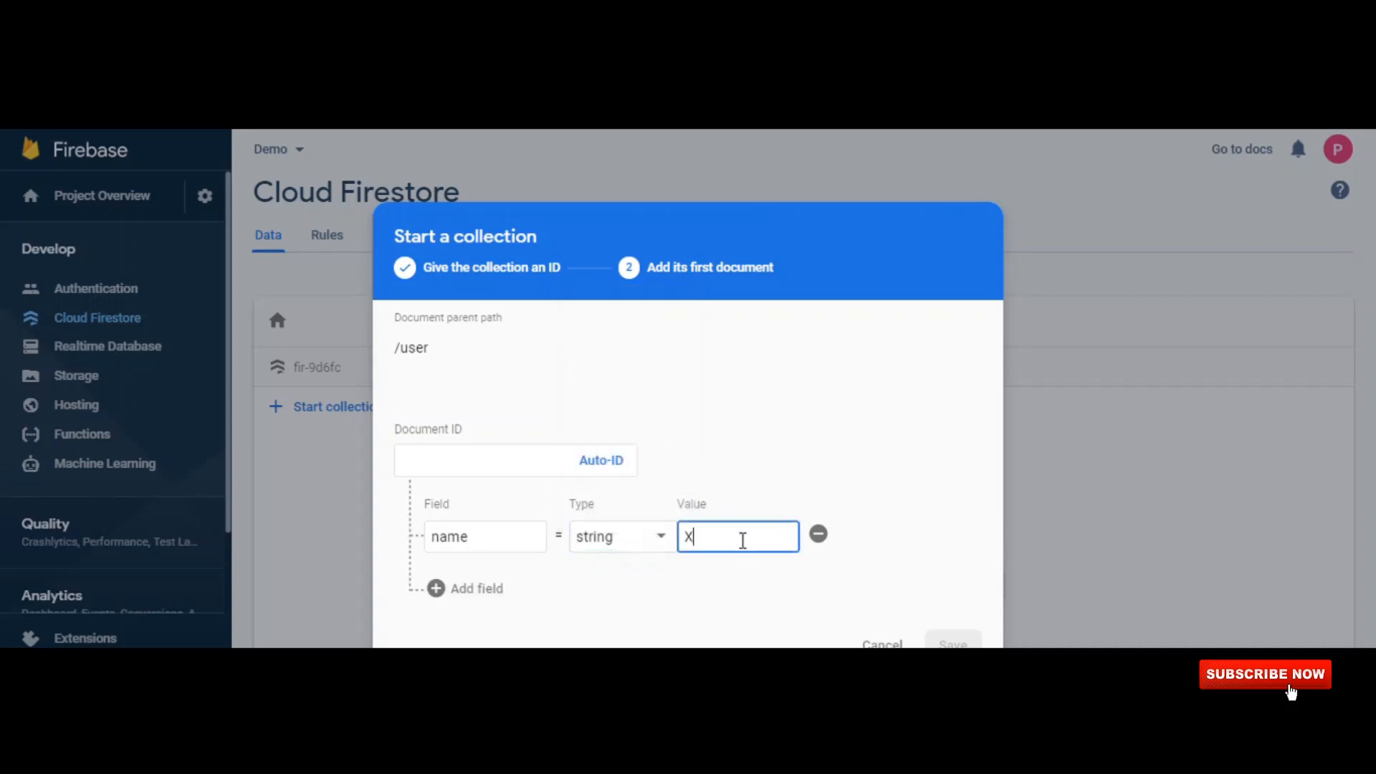
Add a second string field named country with the value India to the document.
left_click(494, 595)
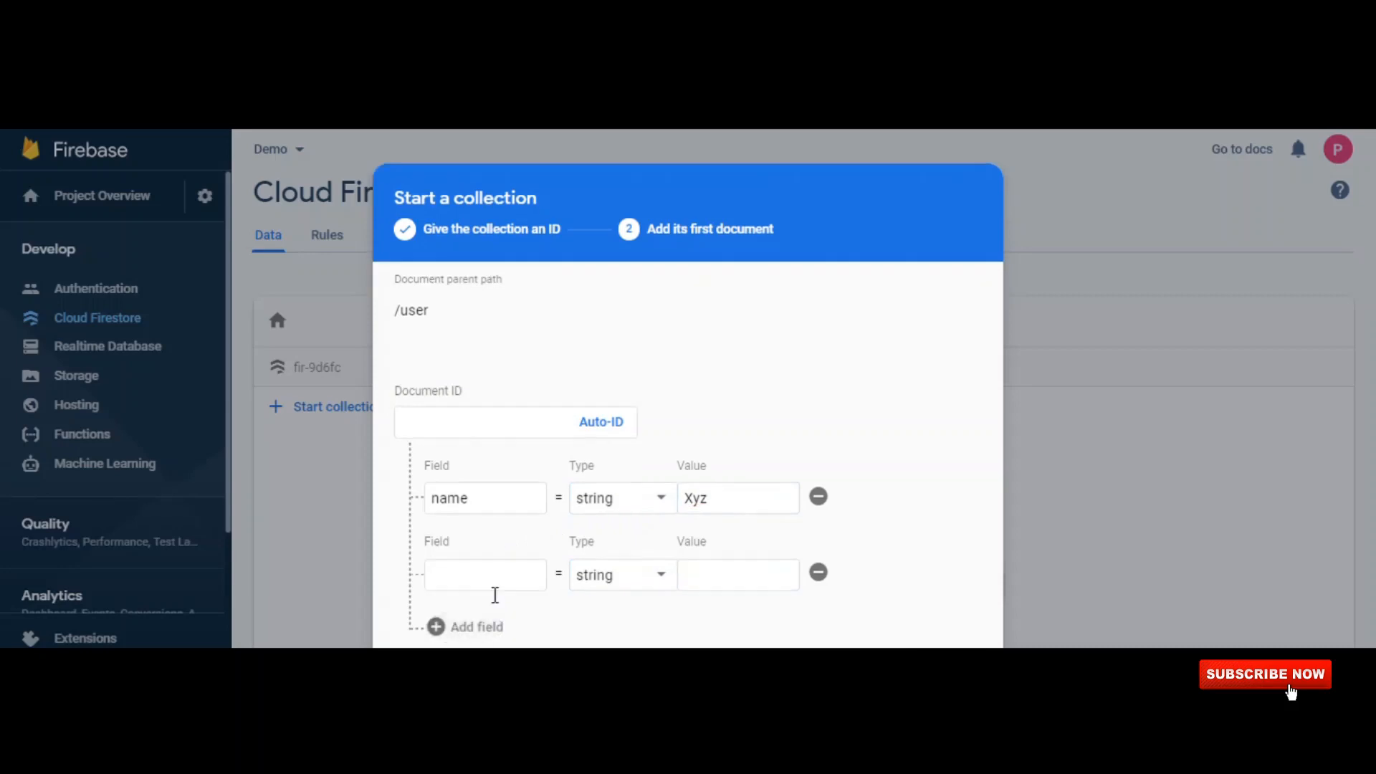
type("address")
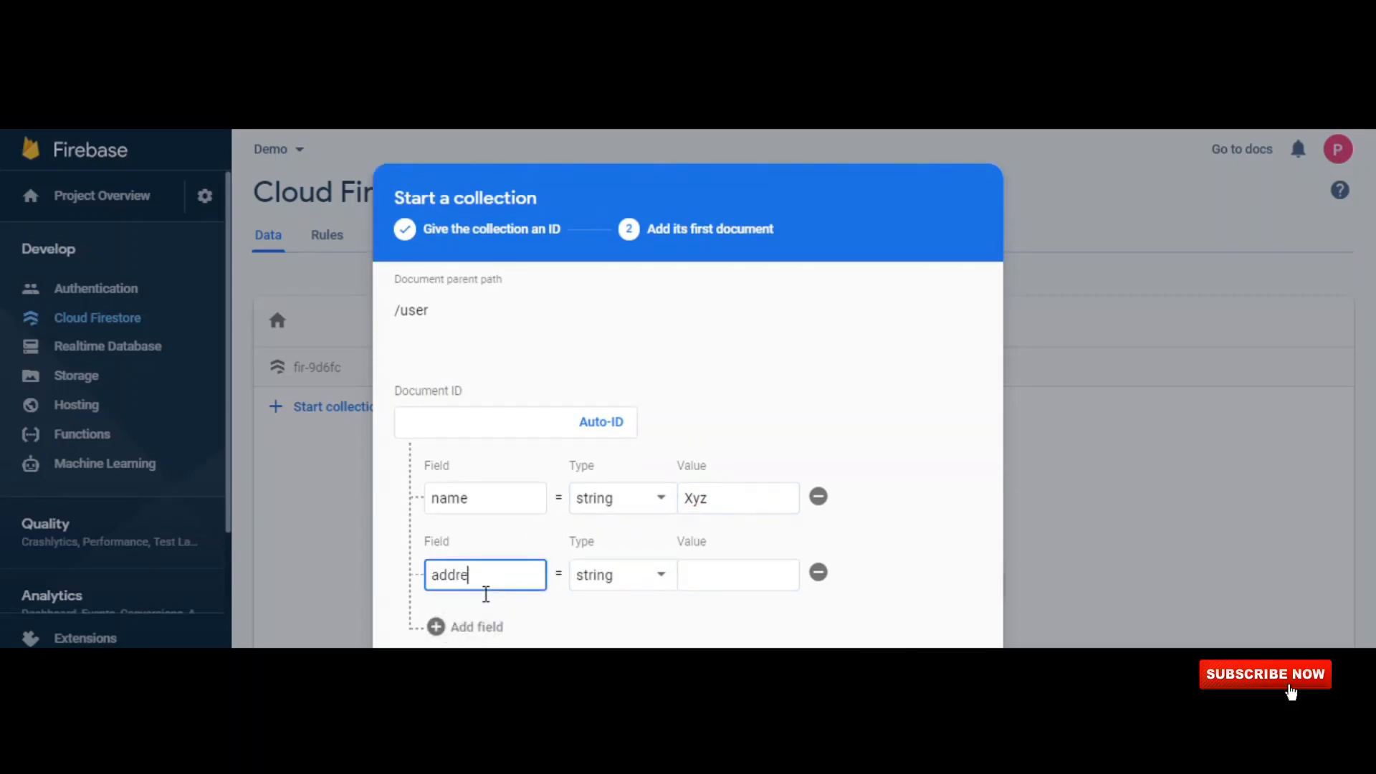
left_click(592, 584)
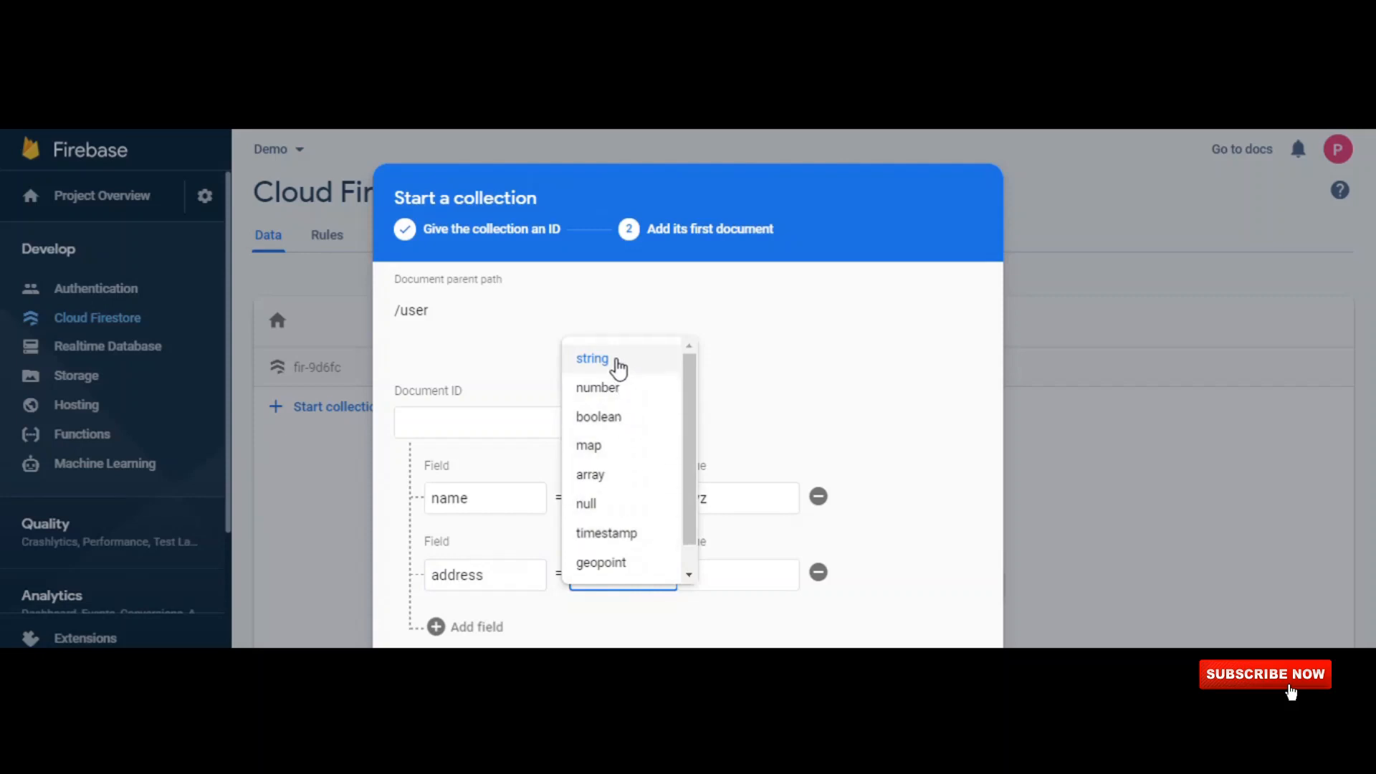
left_click(608, 364)
left_click(746, 573)
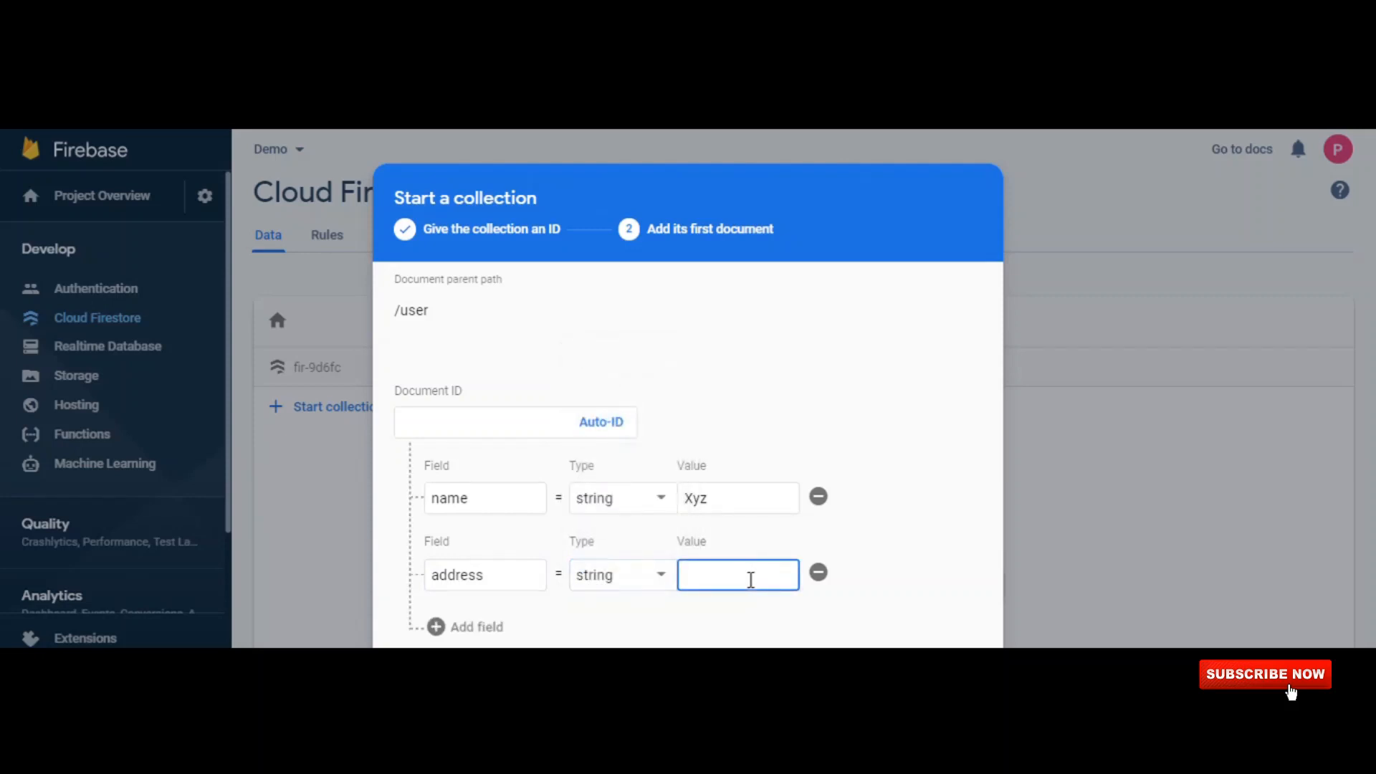
type("\"")
type("India")
double_click(467, 591)
type("country")
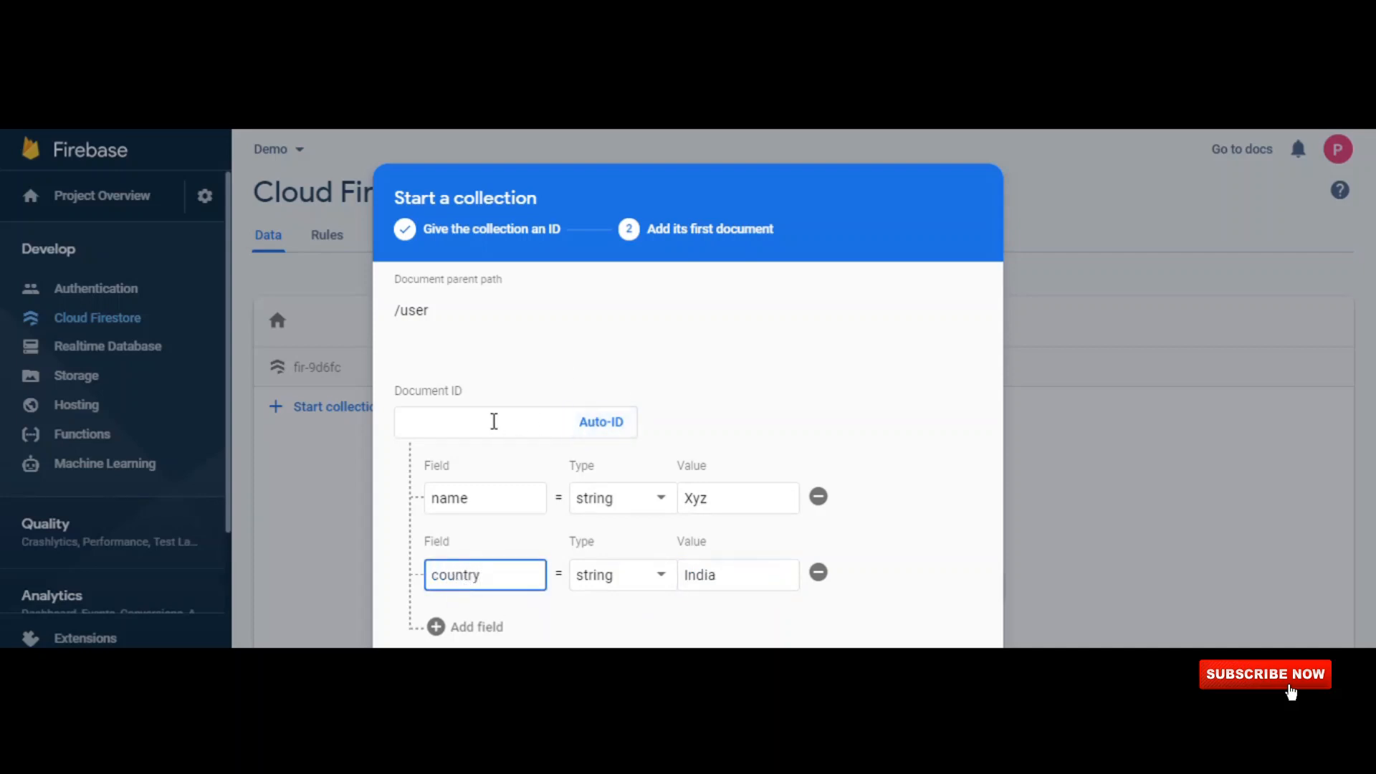
Give the first document of the user collection an automatically generated document ID.
left_click(494, 422)
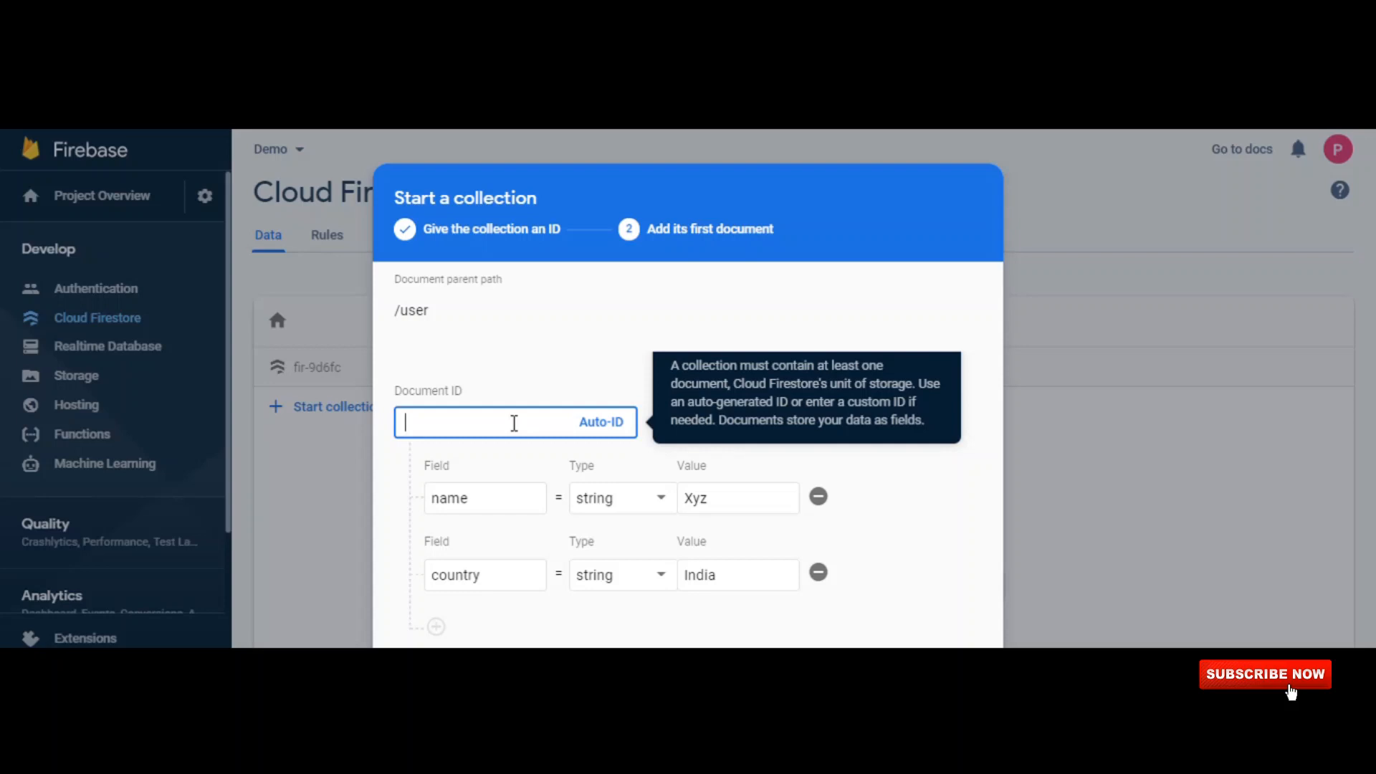
triple_click(432, 394)
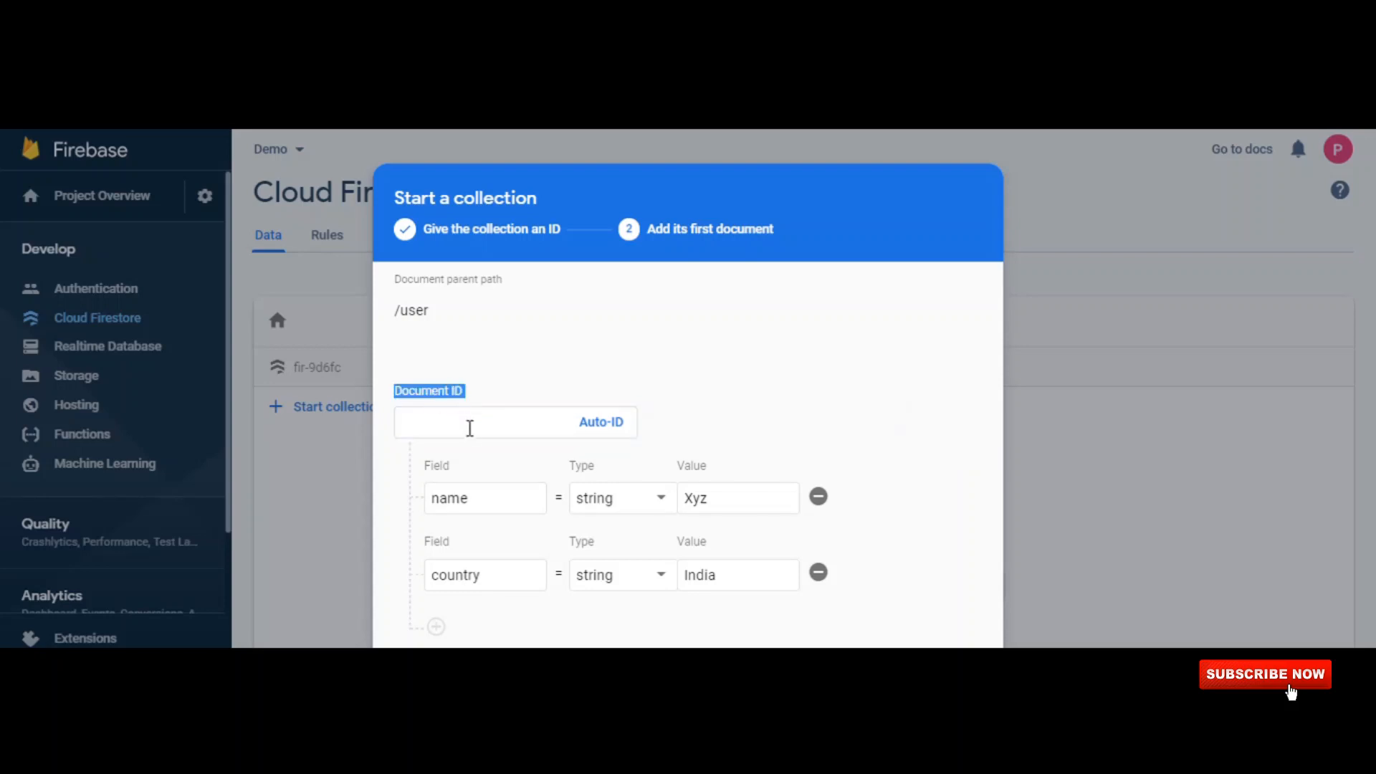
left_click(473, 430)
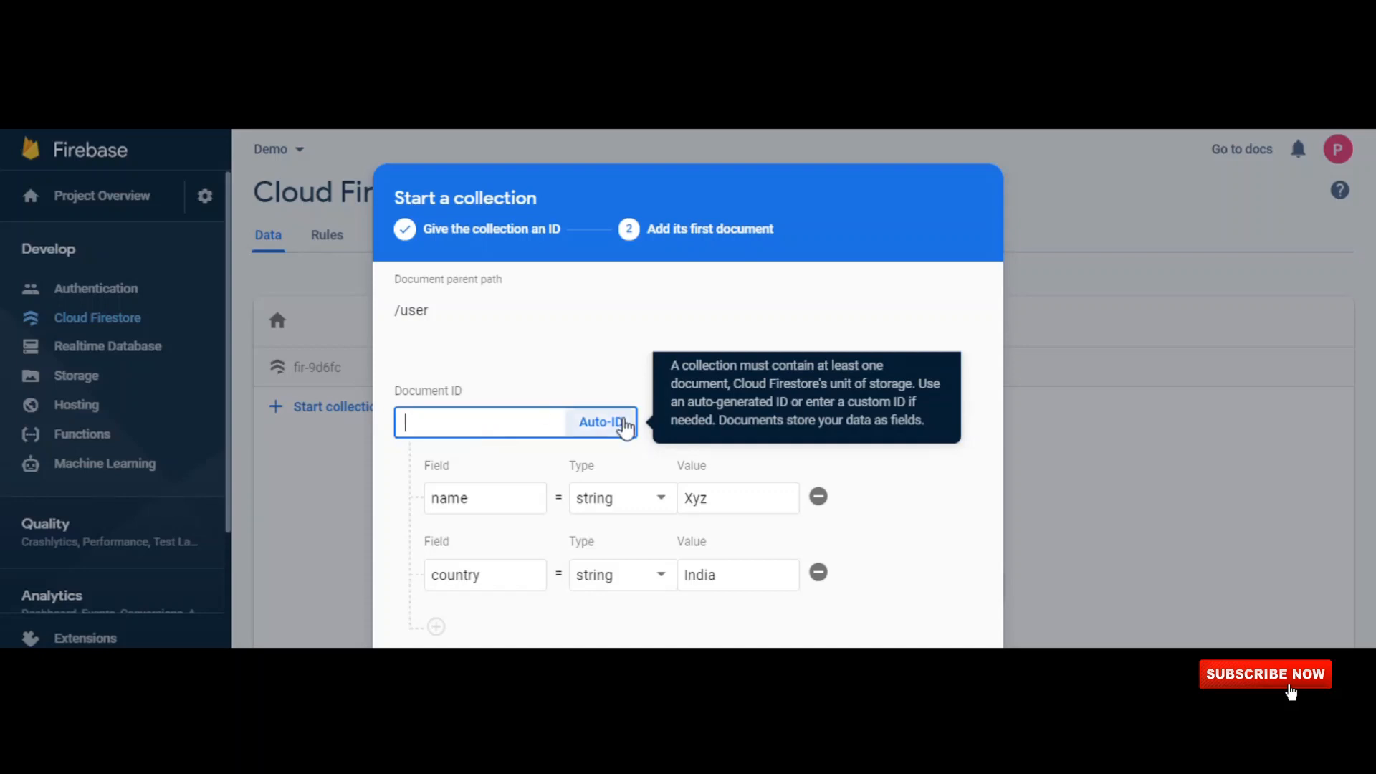
left_click(615, 422)
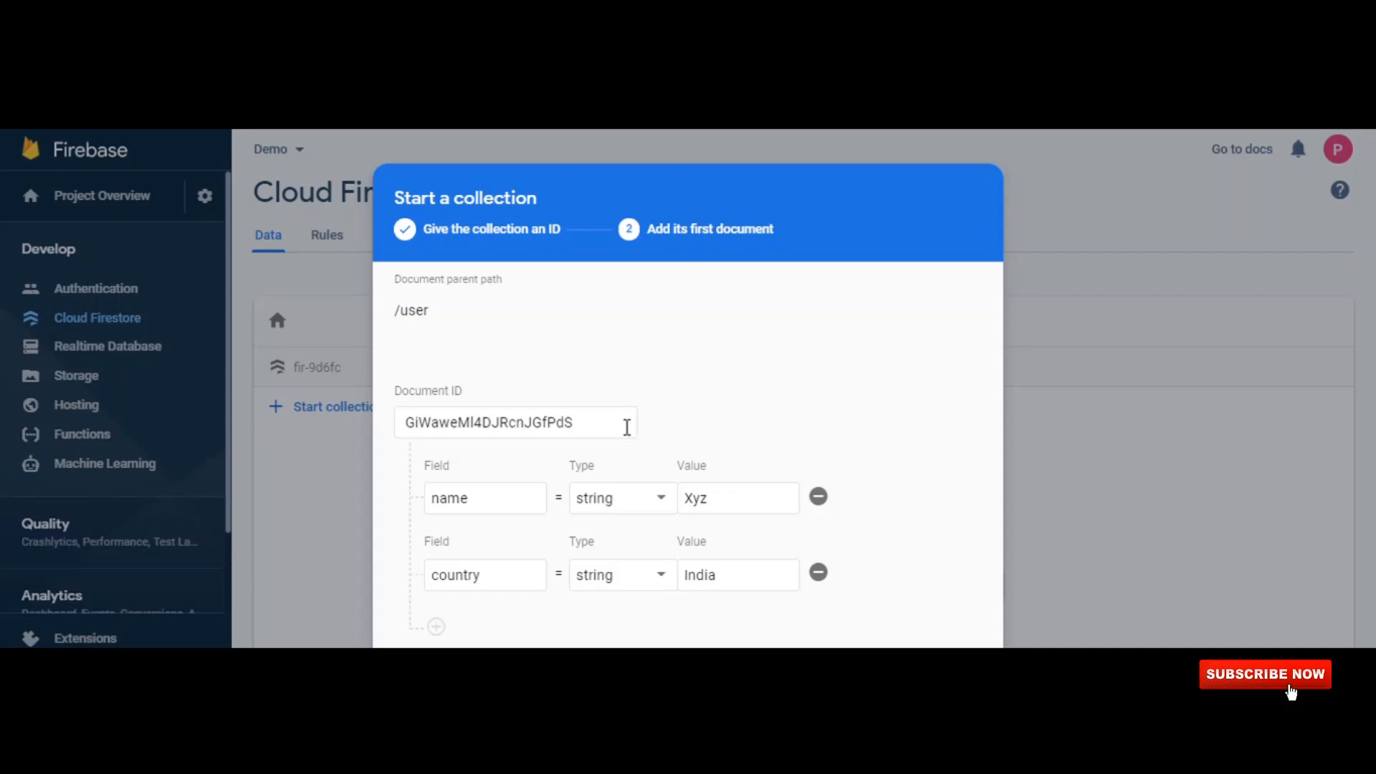
Save the user collection's first document and start a subcollection with the ID information inside that document.
left_click(962, 674)
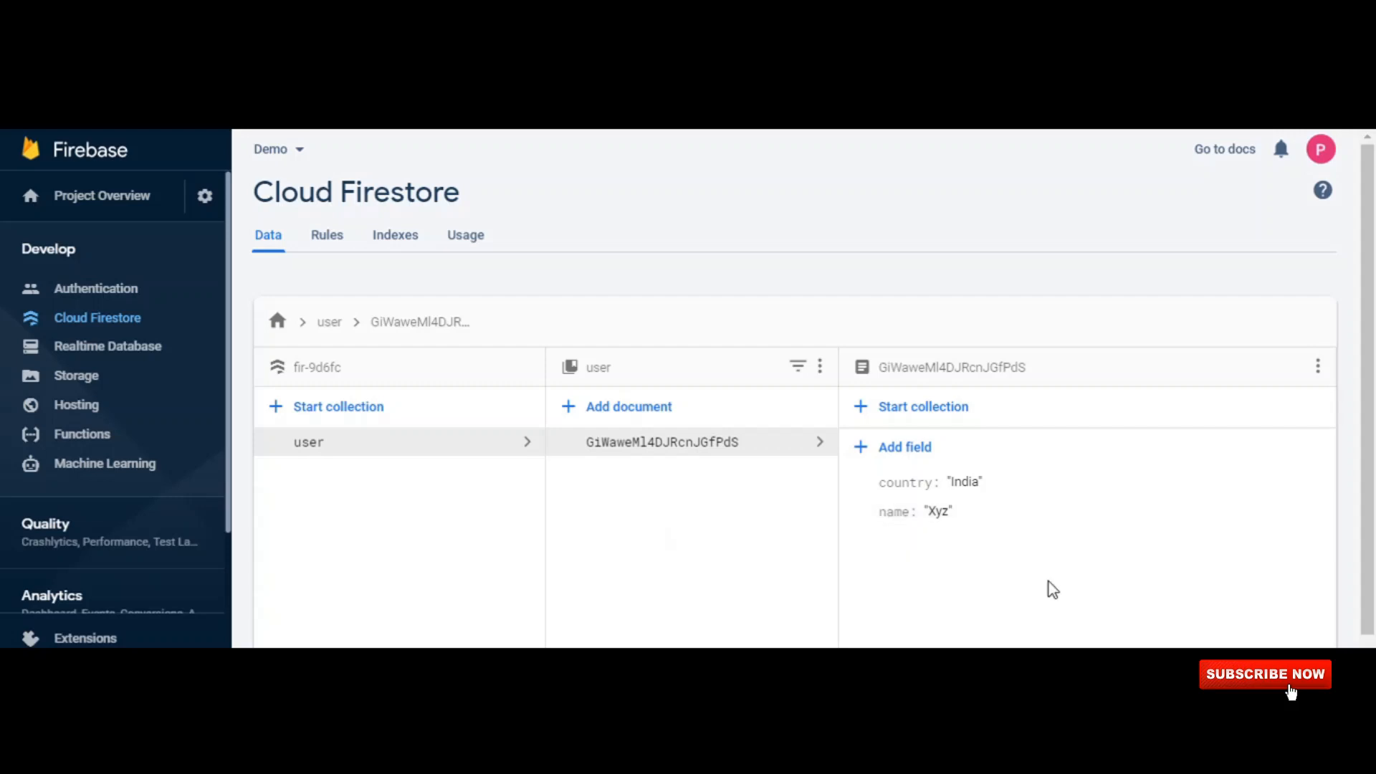
left_click(922, 406)
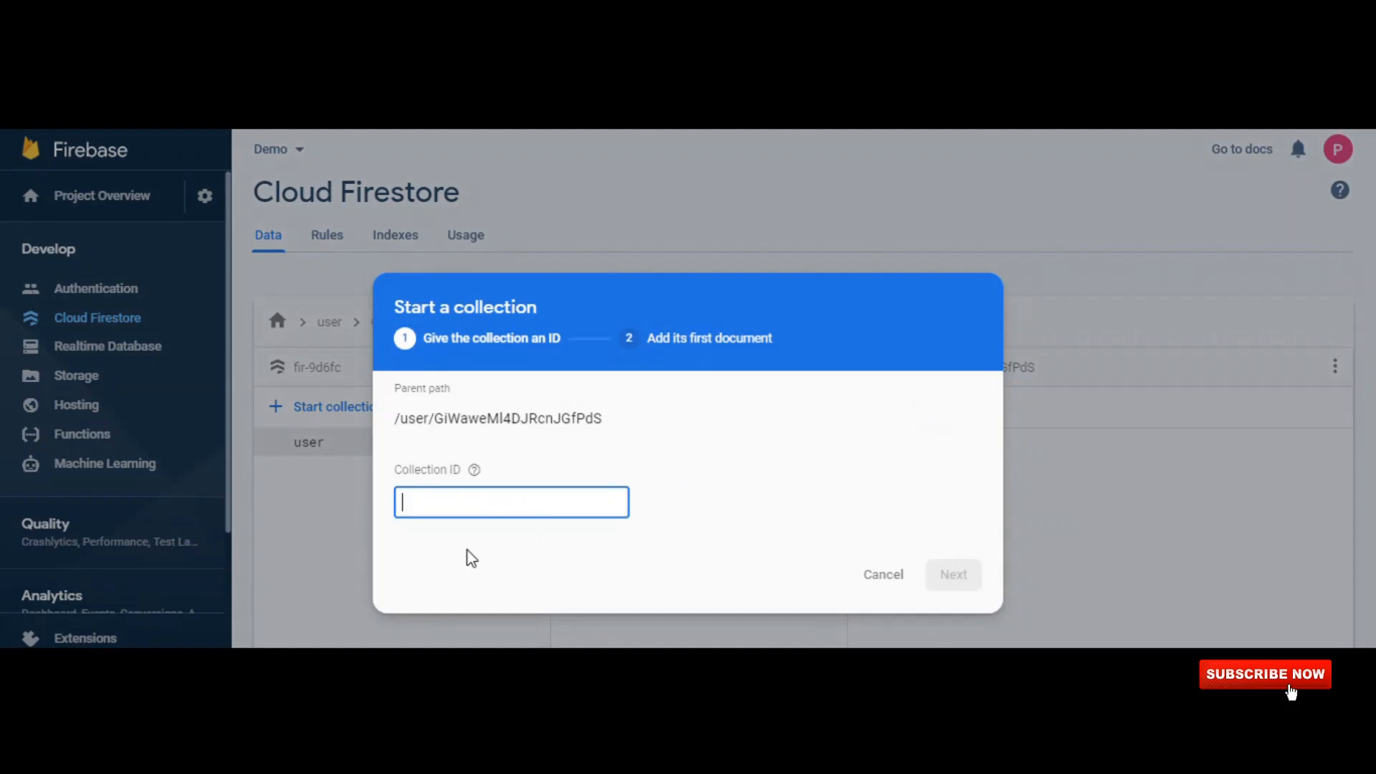
type("informa")
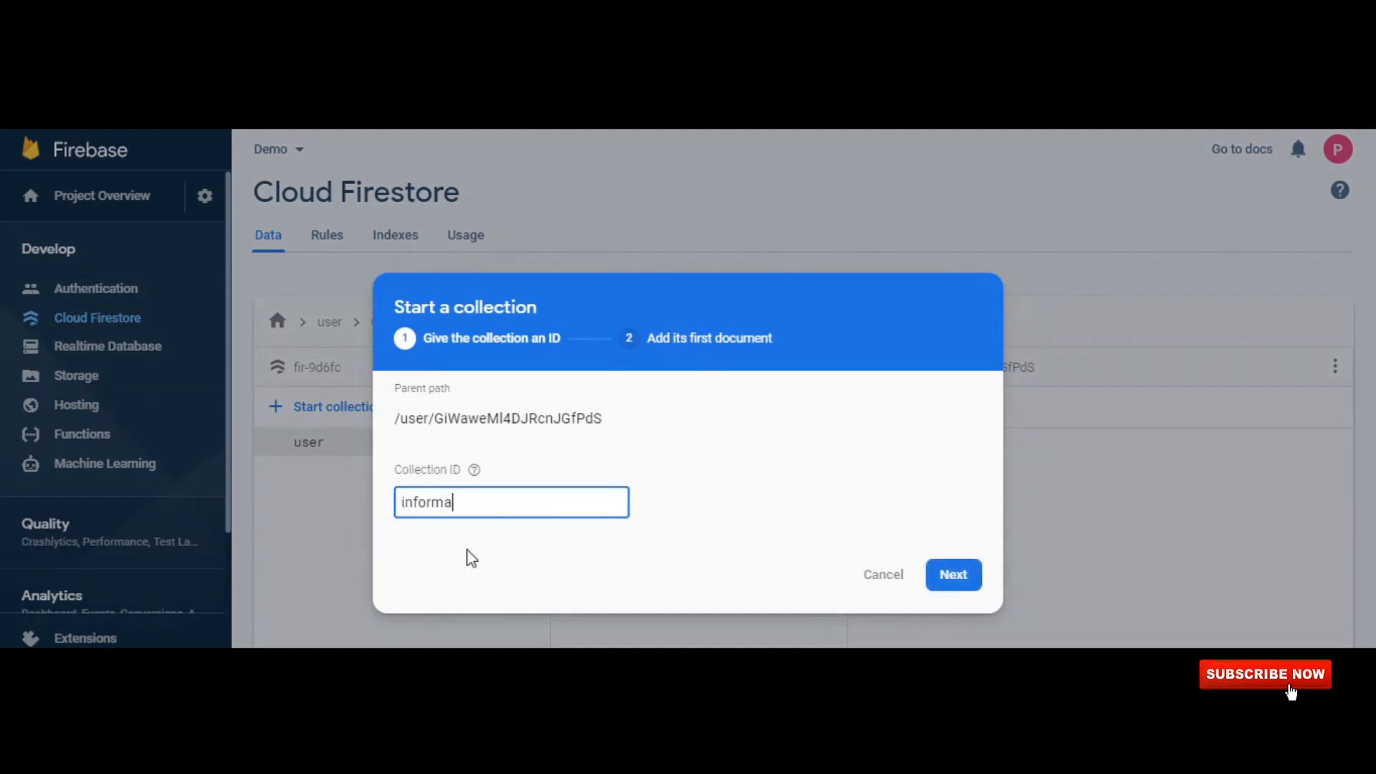
type("tion")
left_click(947, 577)
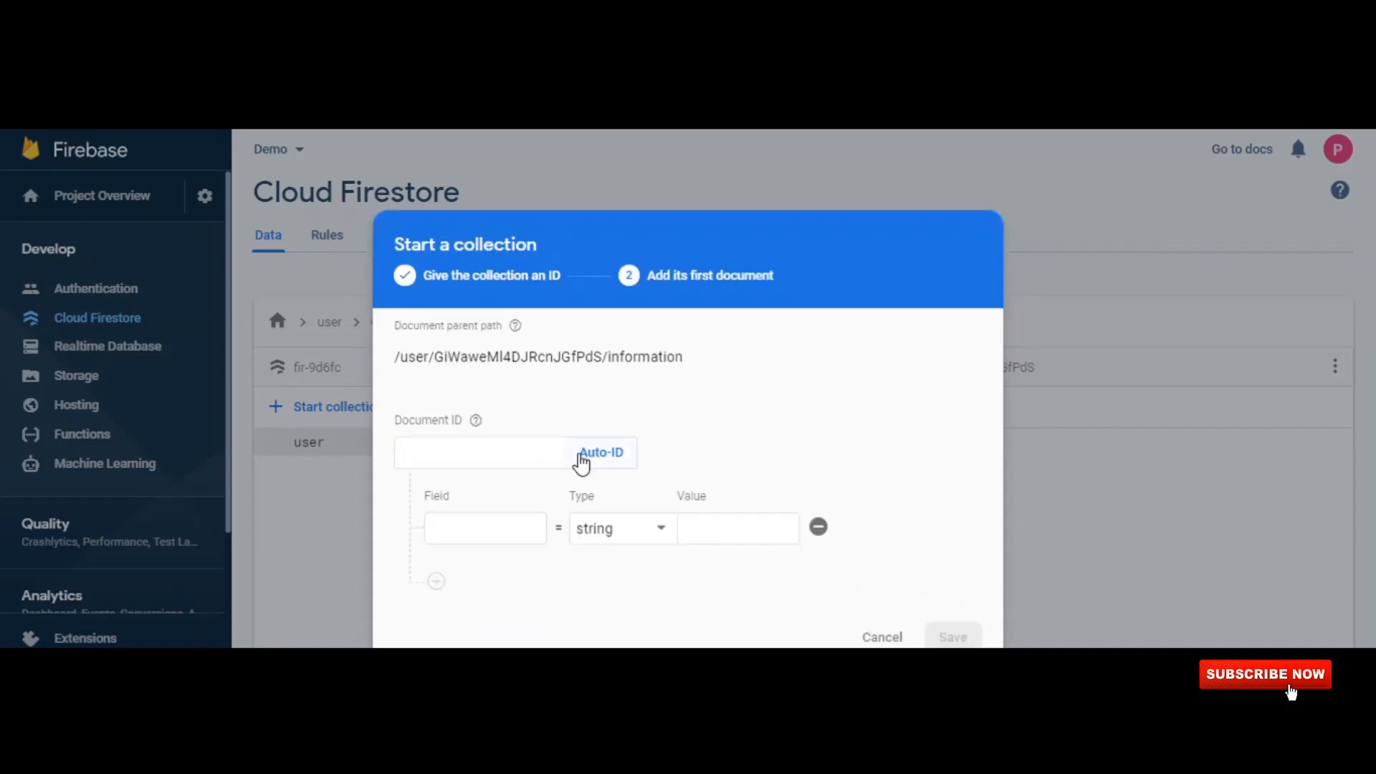
Save the information subcollection's first document with an automatically generated ID and a string field named phno containing a phone number.
left_click(581, 457)
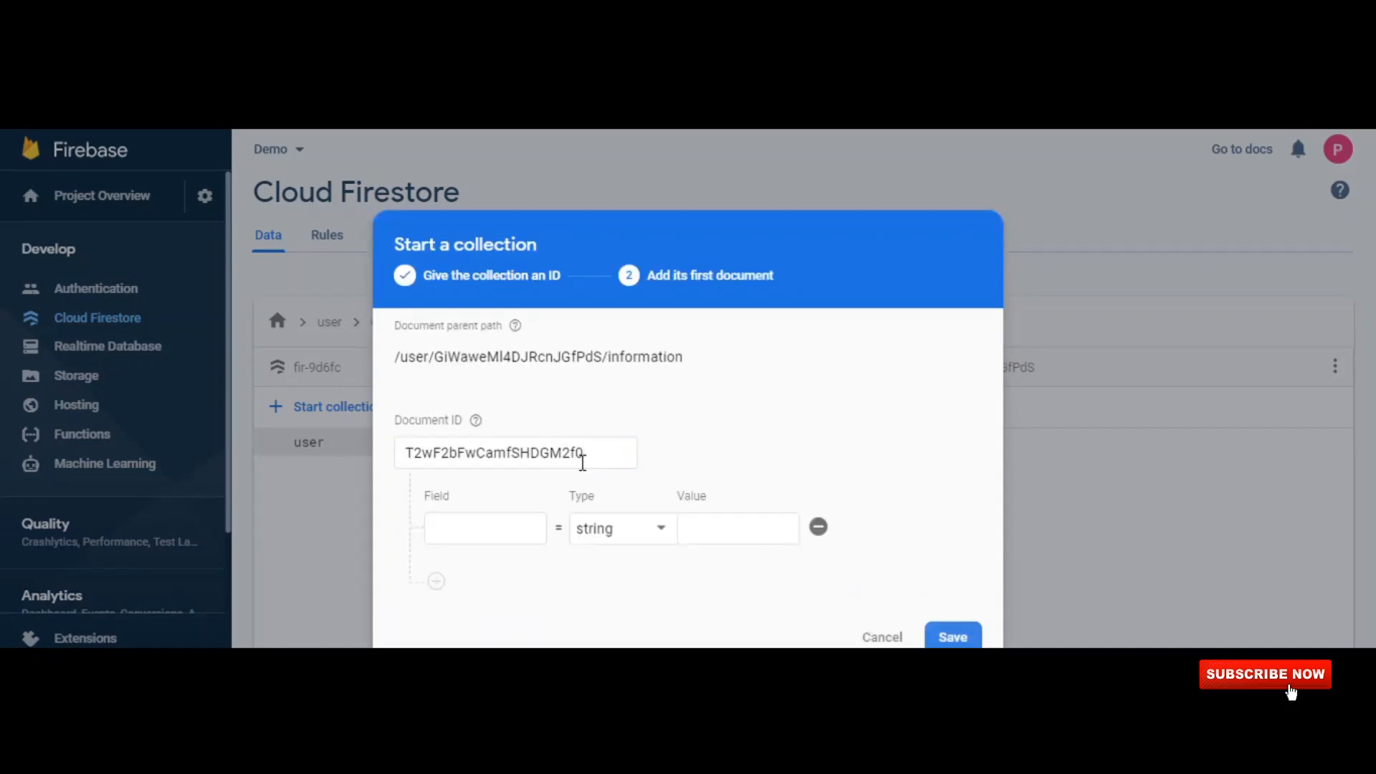
left_click(492, 539)
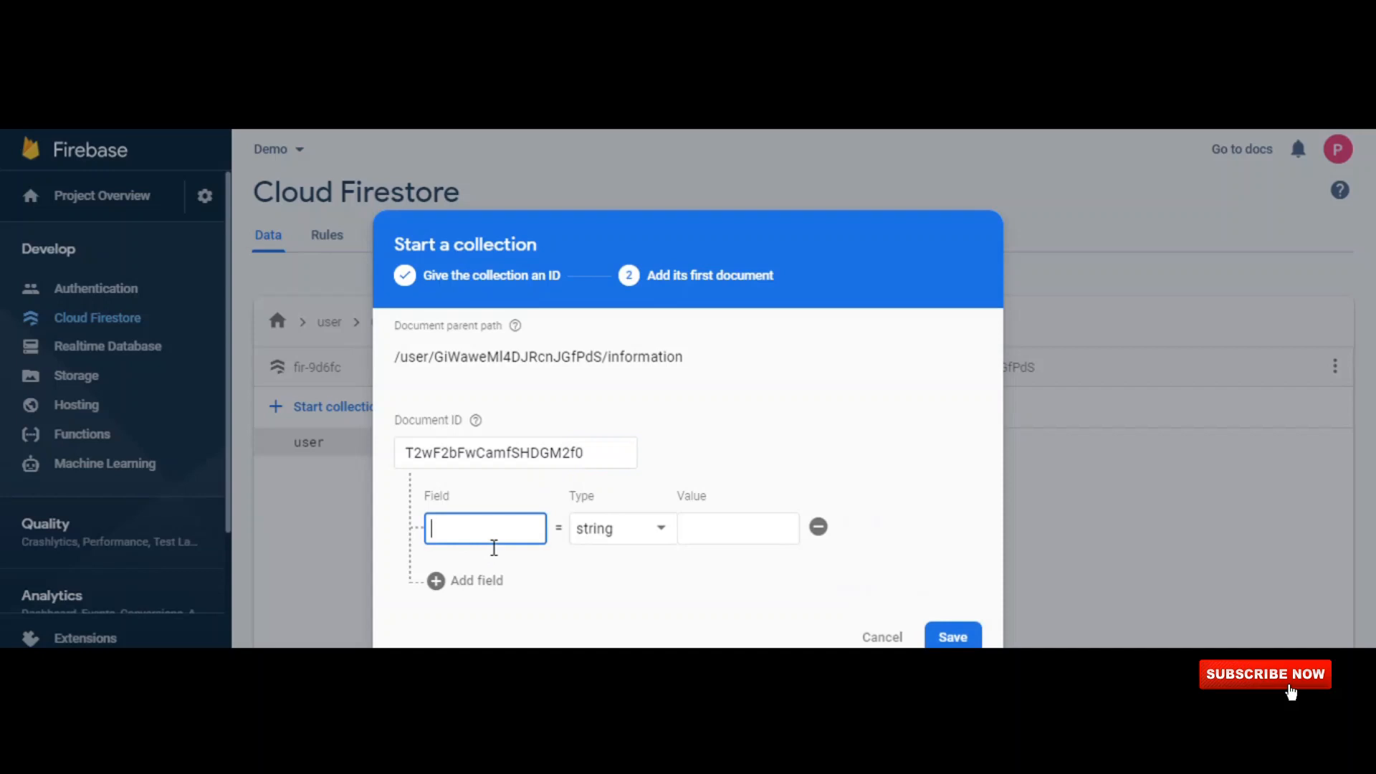
type("phno")
key("Tab")
key("Tab")
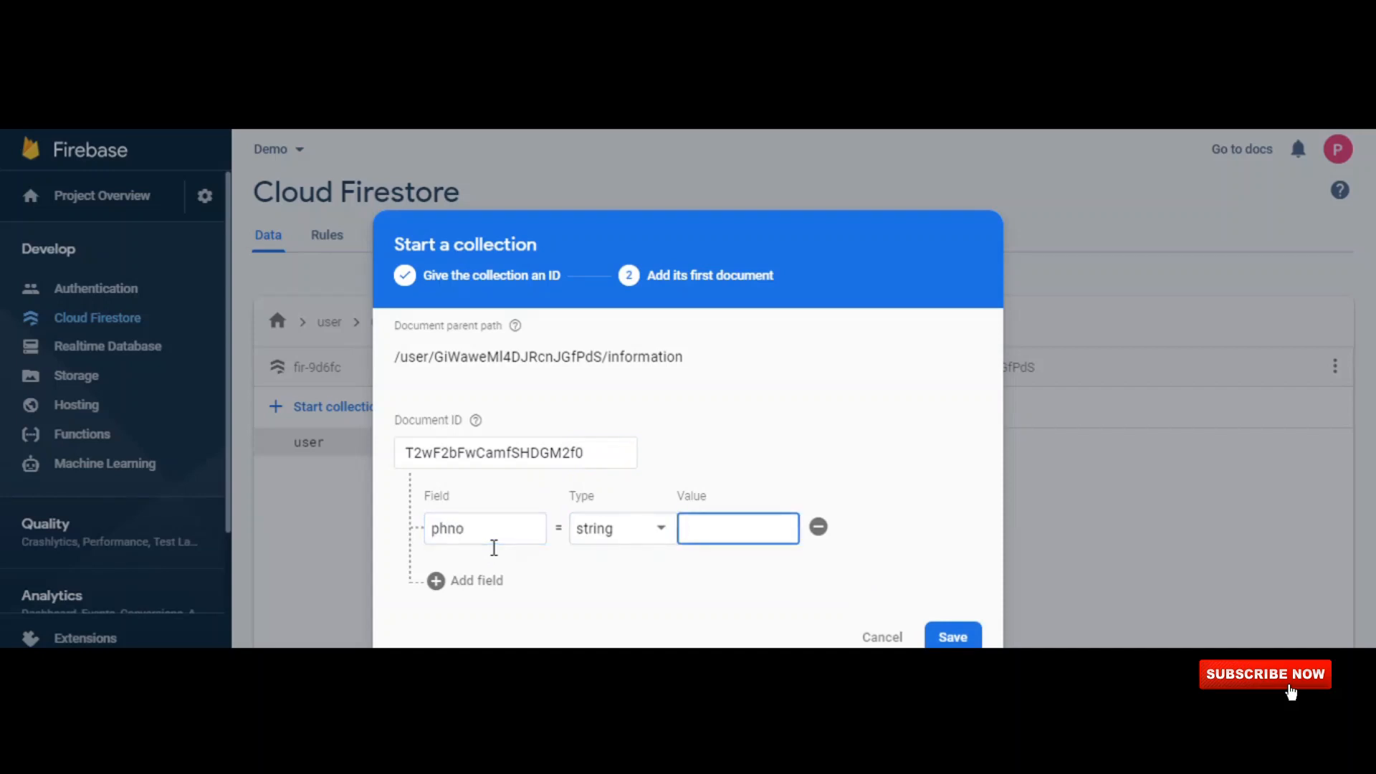
left_click(964, 638)
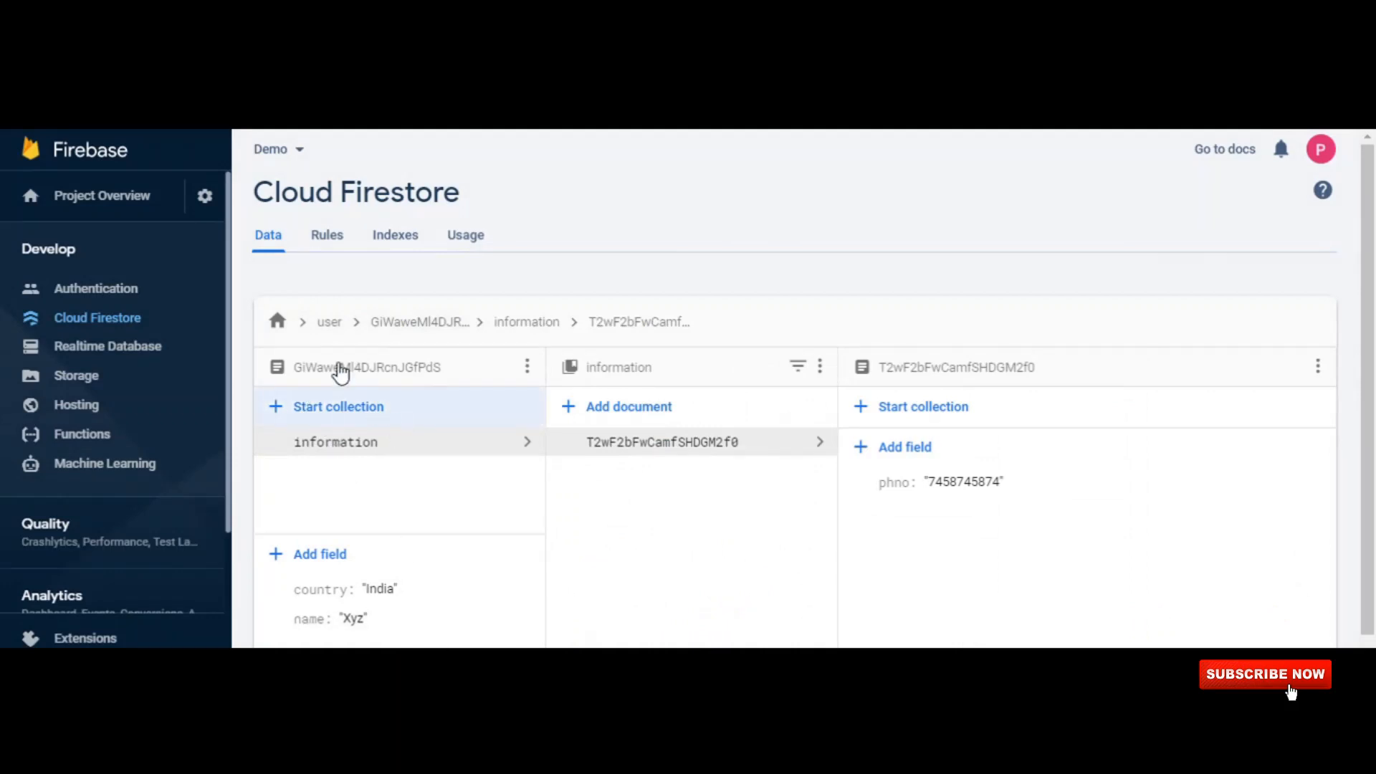
Examine the nested data path from the user collection through its document and the information subcollection to the nested document.
left_click(333, 328)
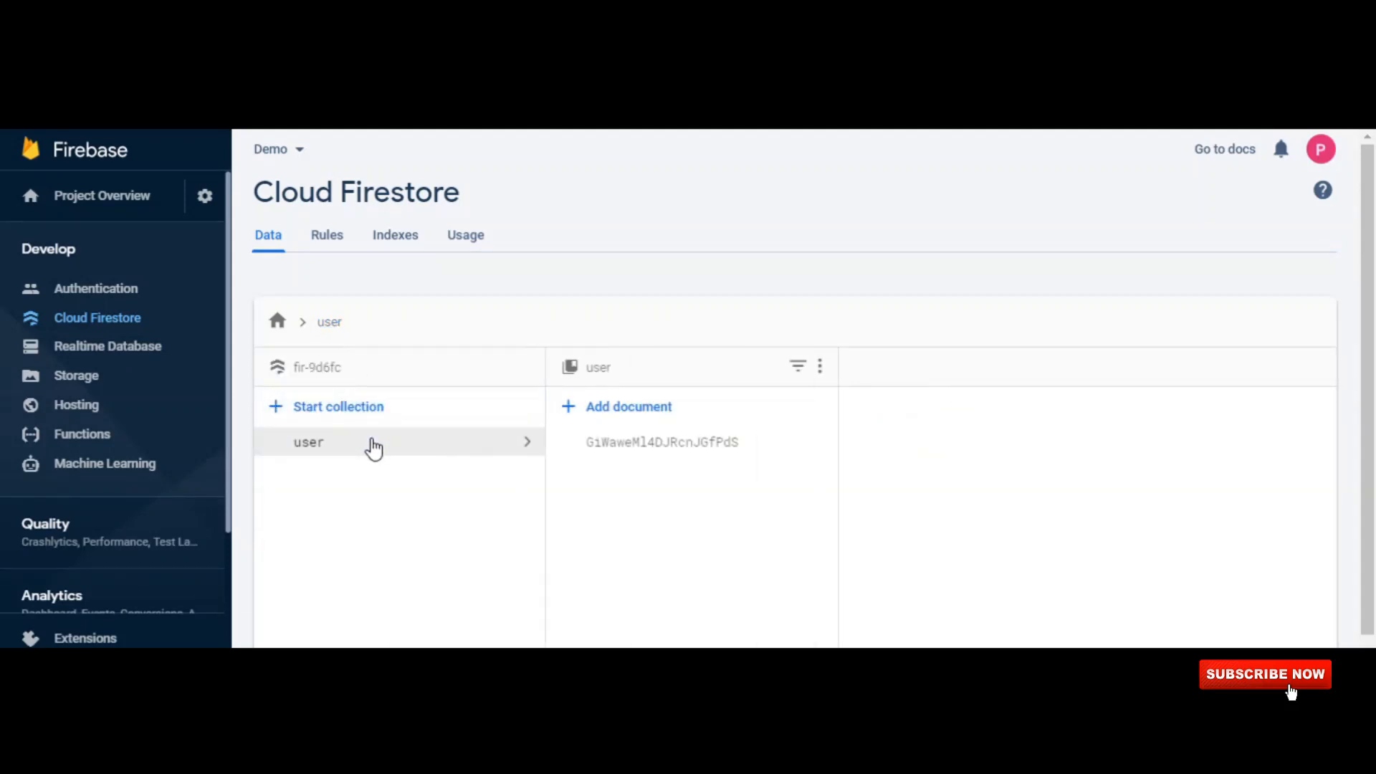
left_click(647, 451)
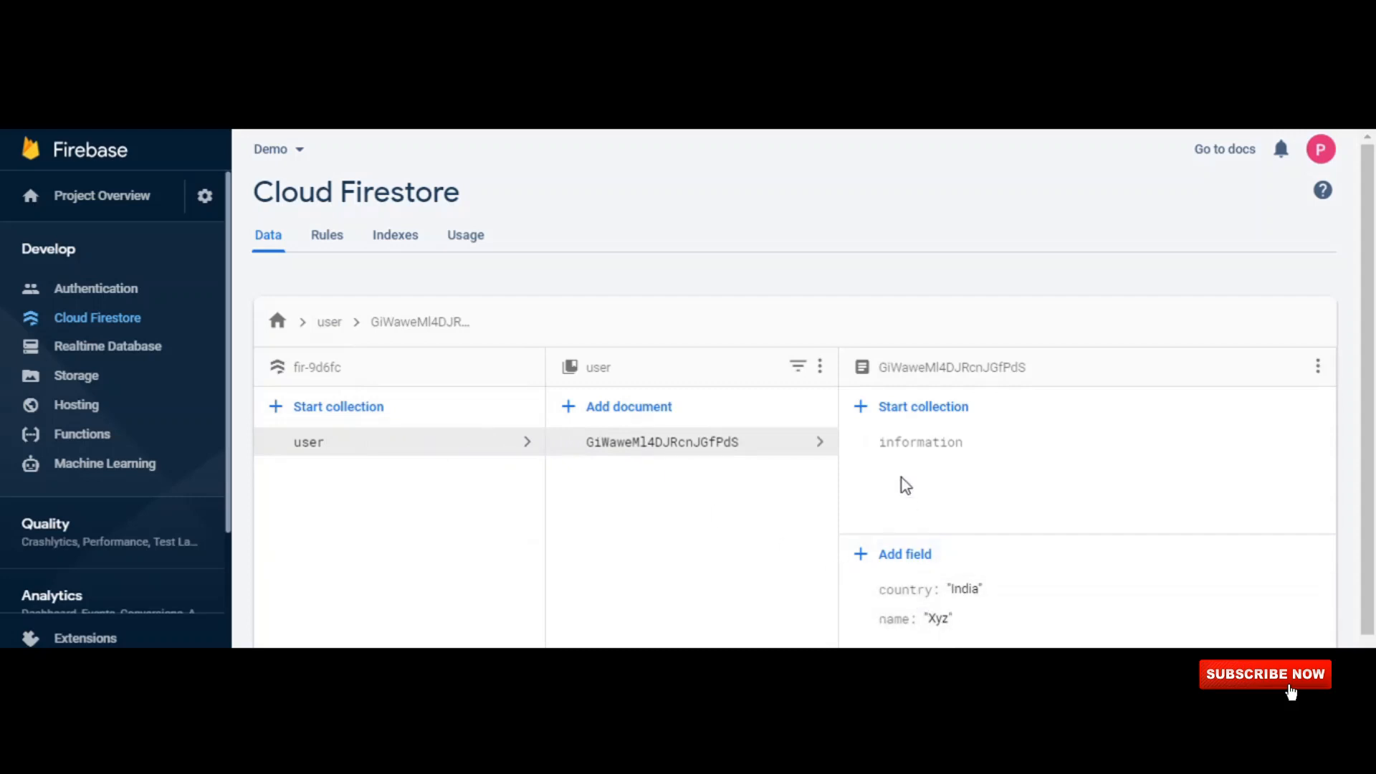
left_click(912, 452)
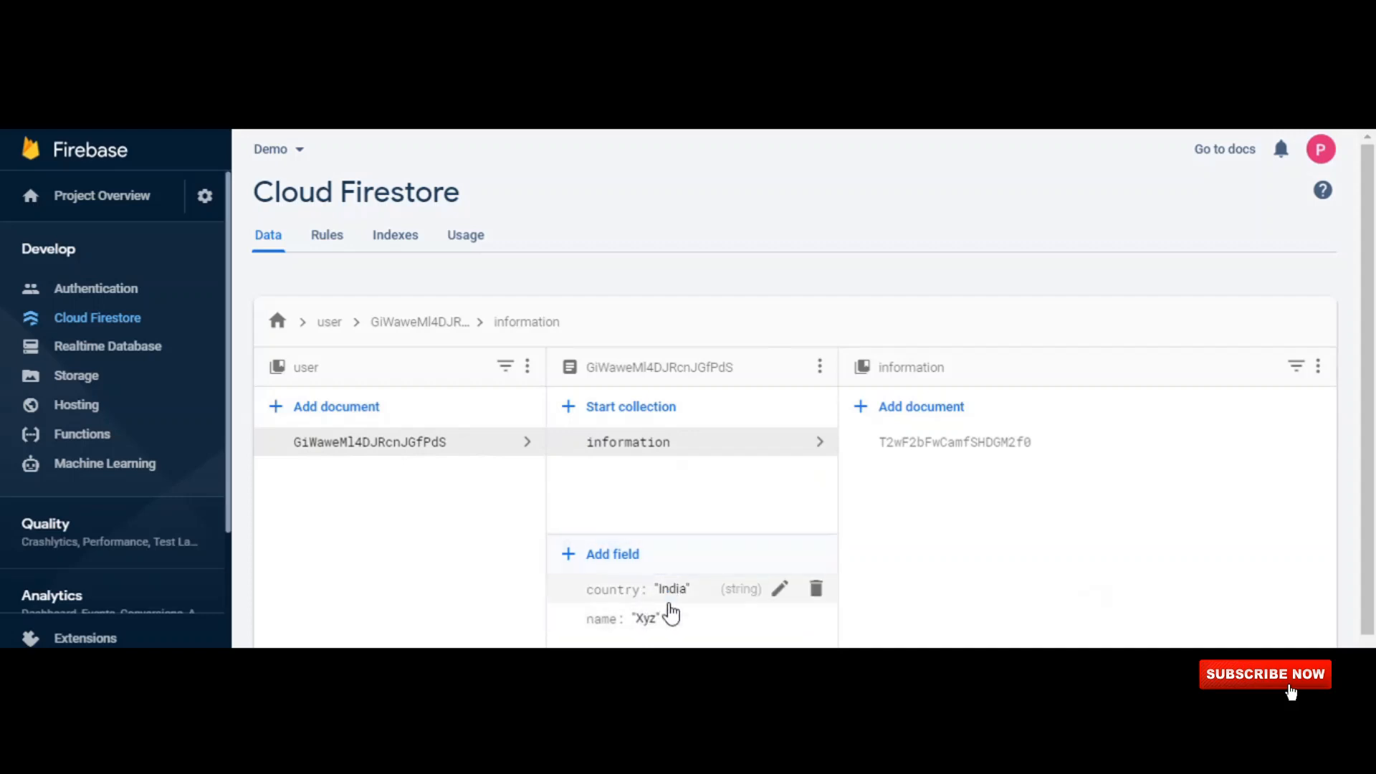
left_click(900, 450)
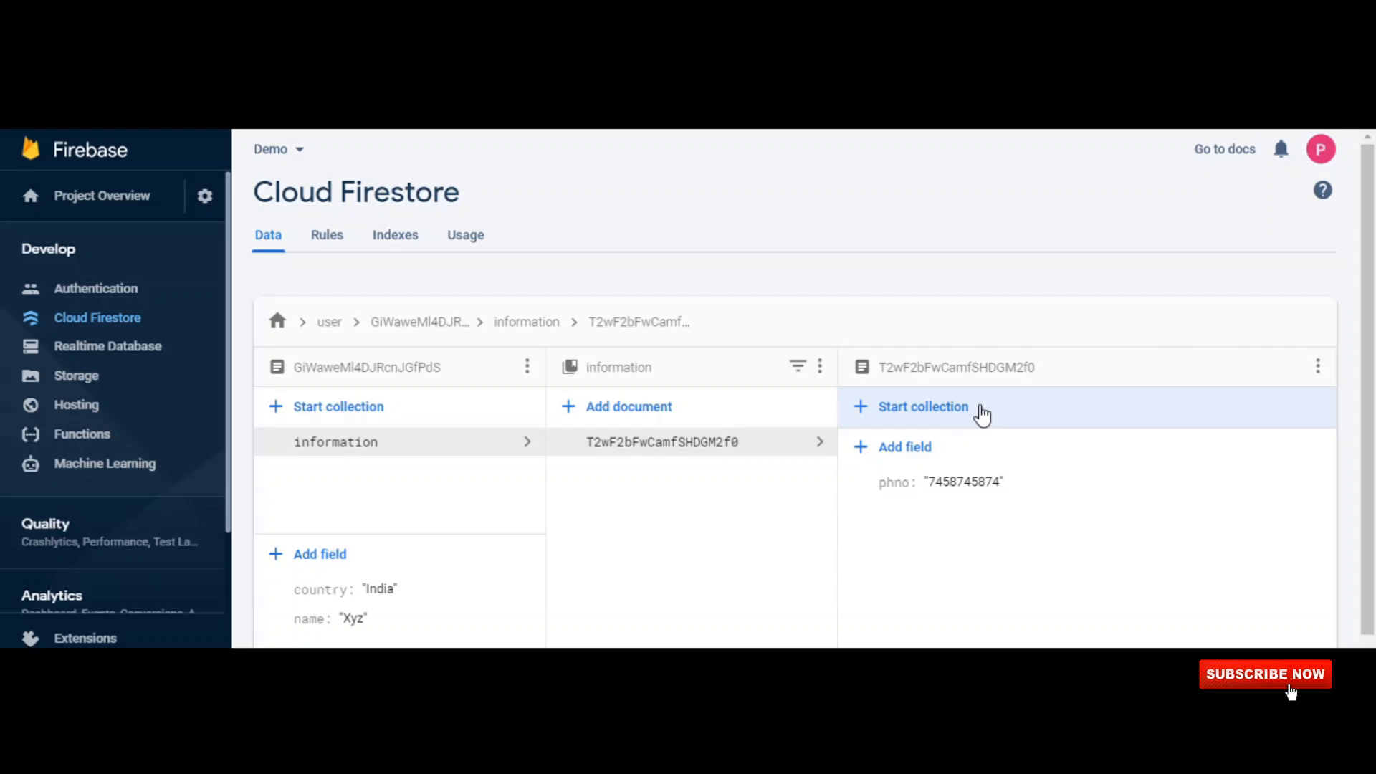
Return to the user collection's document and add an array field named address with the string elements 1, 2 and 3.
left_click(355, 447)
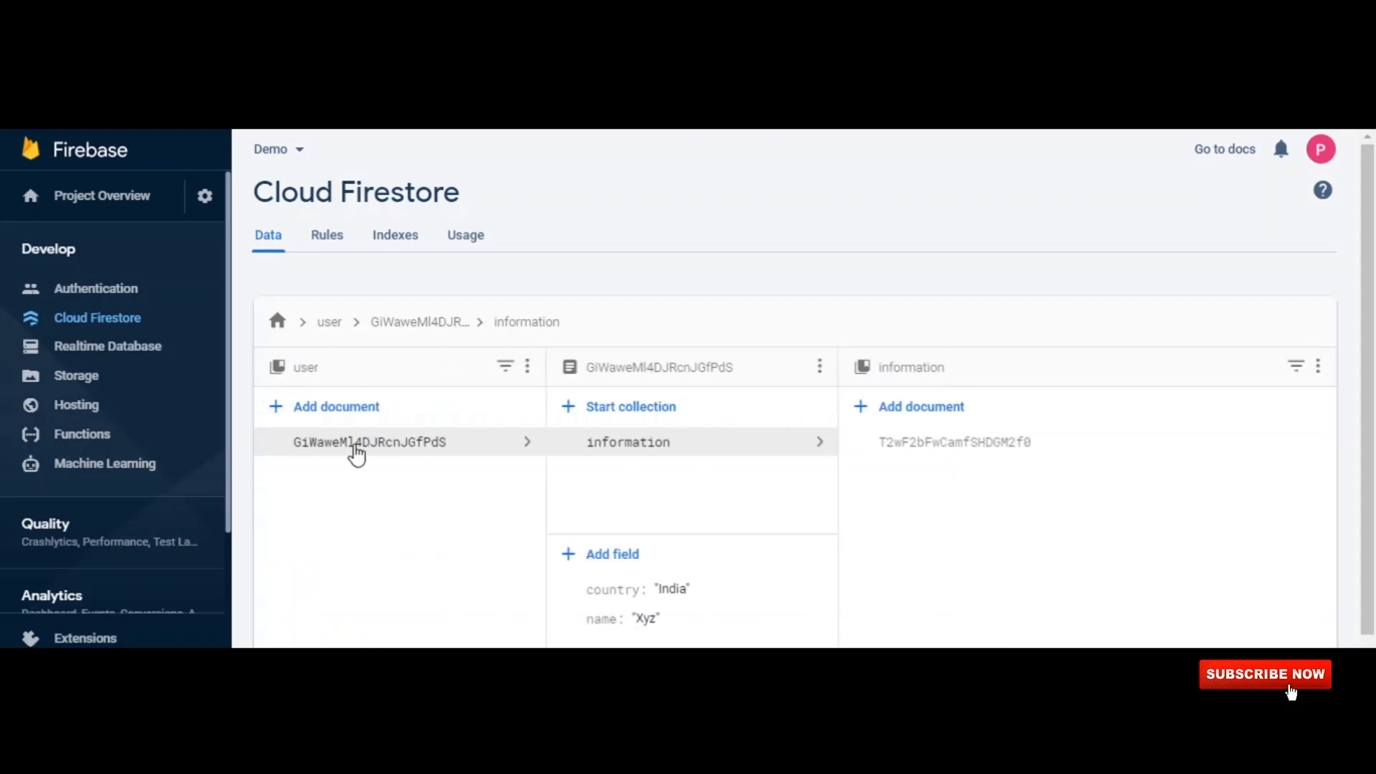
left_click(355, 447)
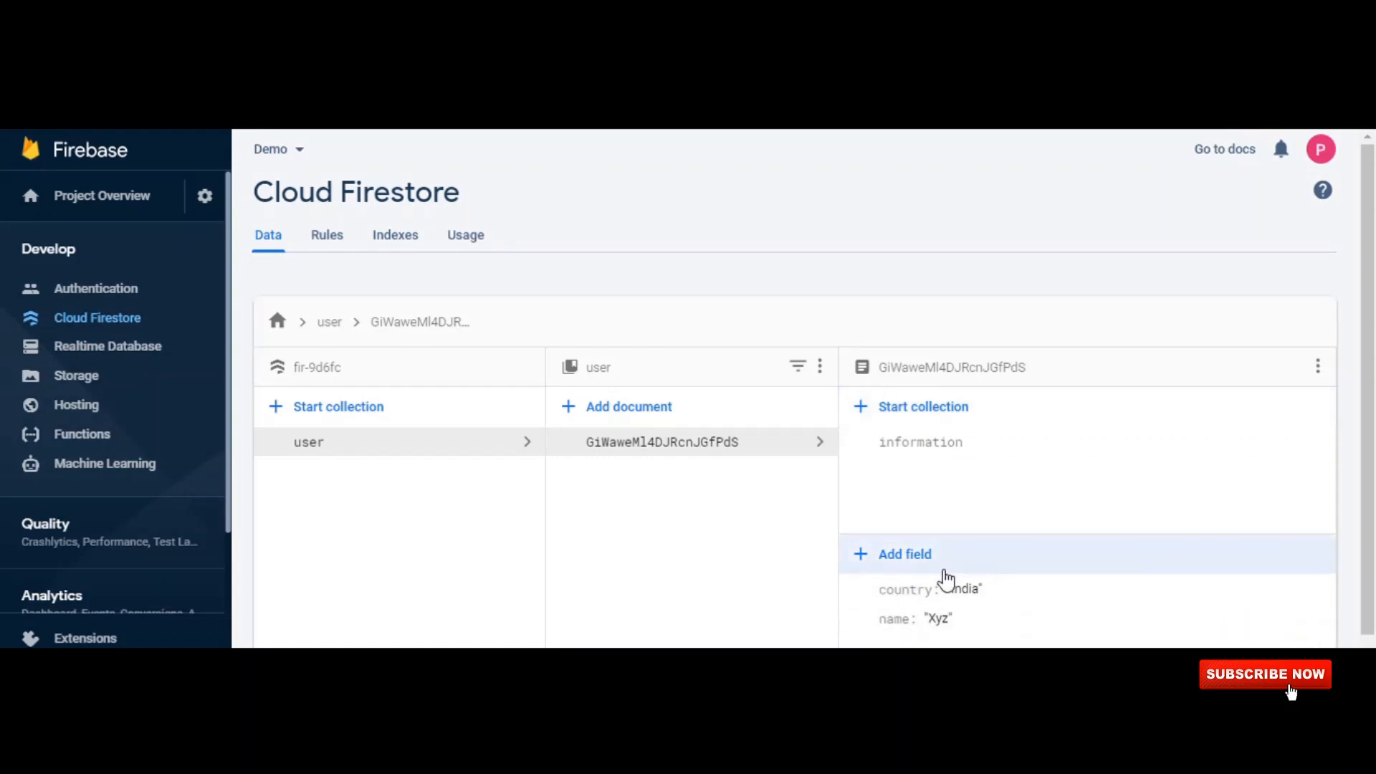
left_click(907, 556)
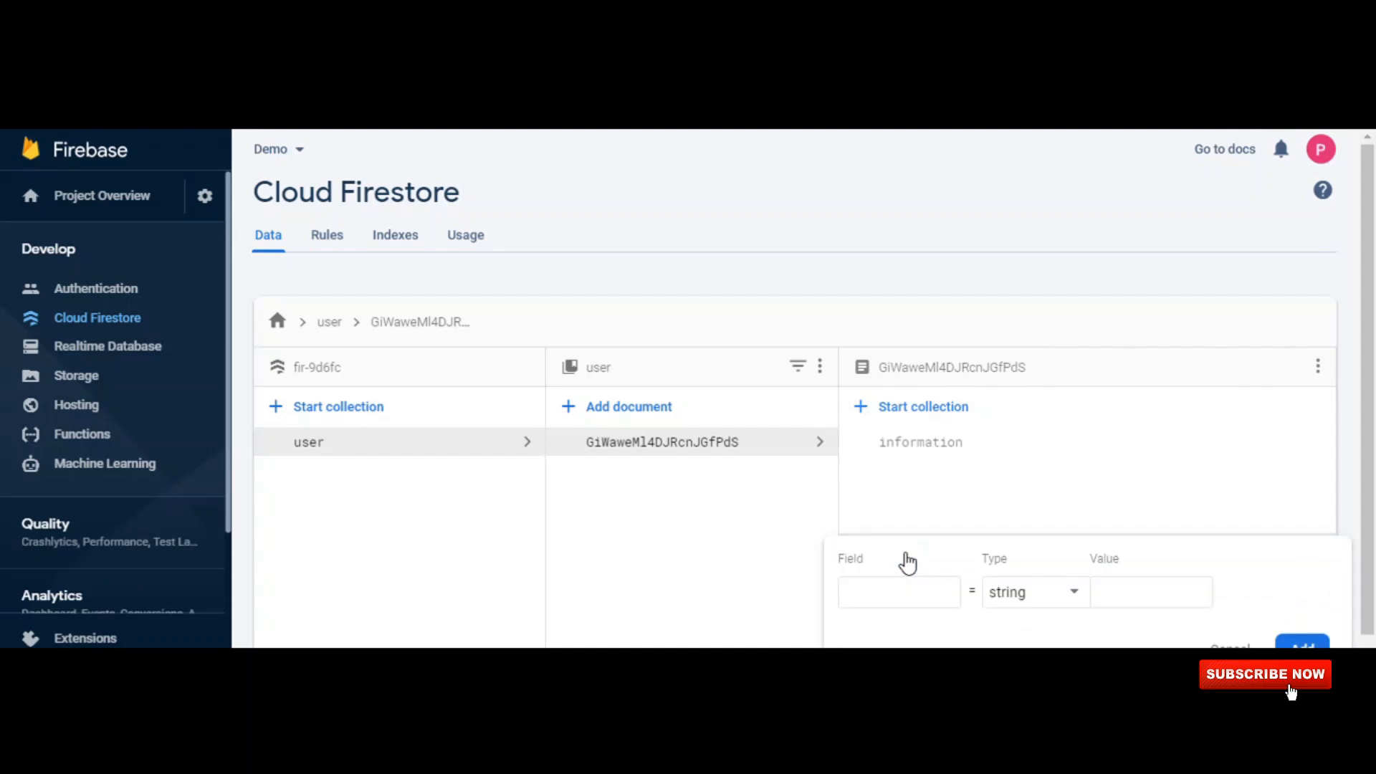
left_click(924, 599)
type("address")
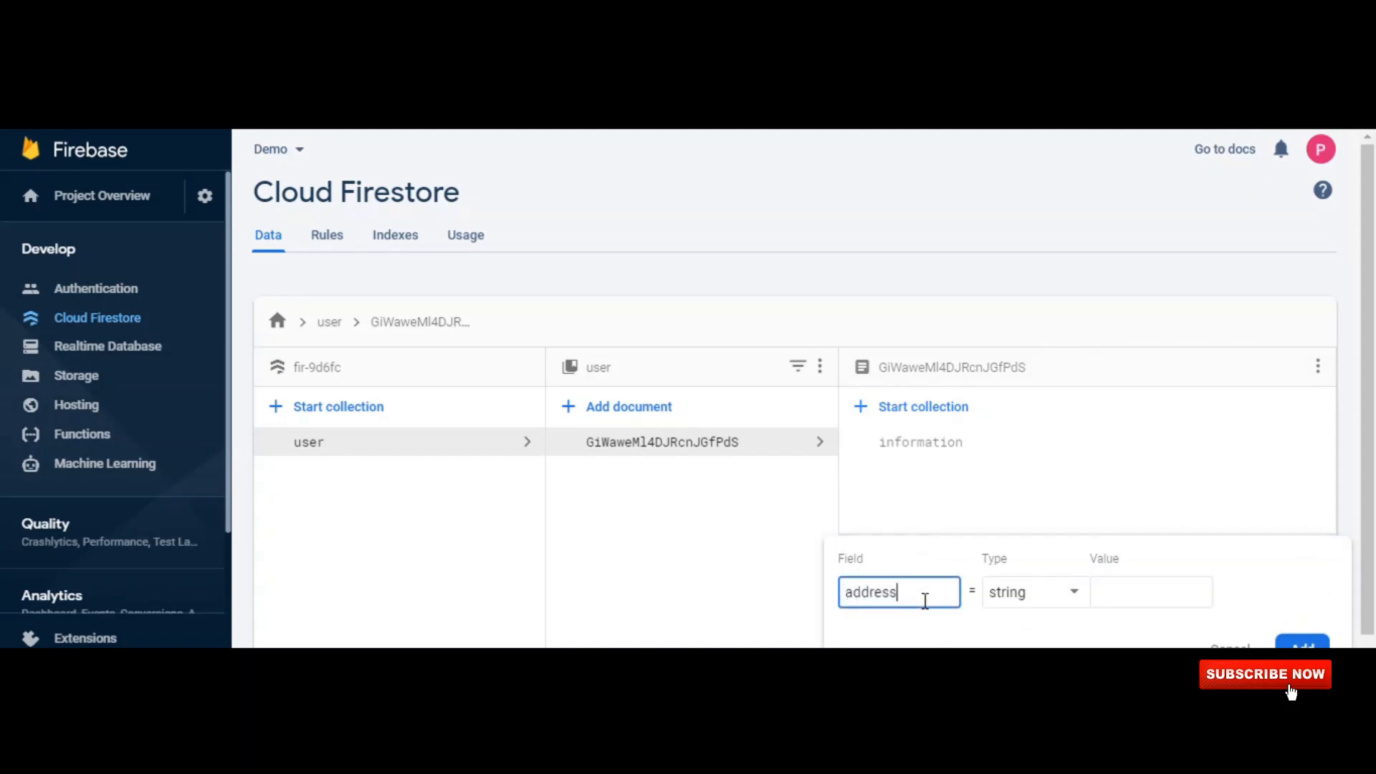
left_click(1057, 595)
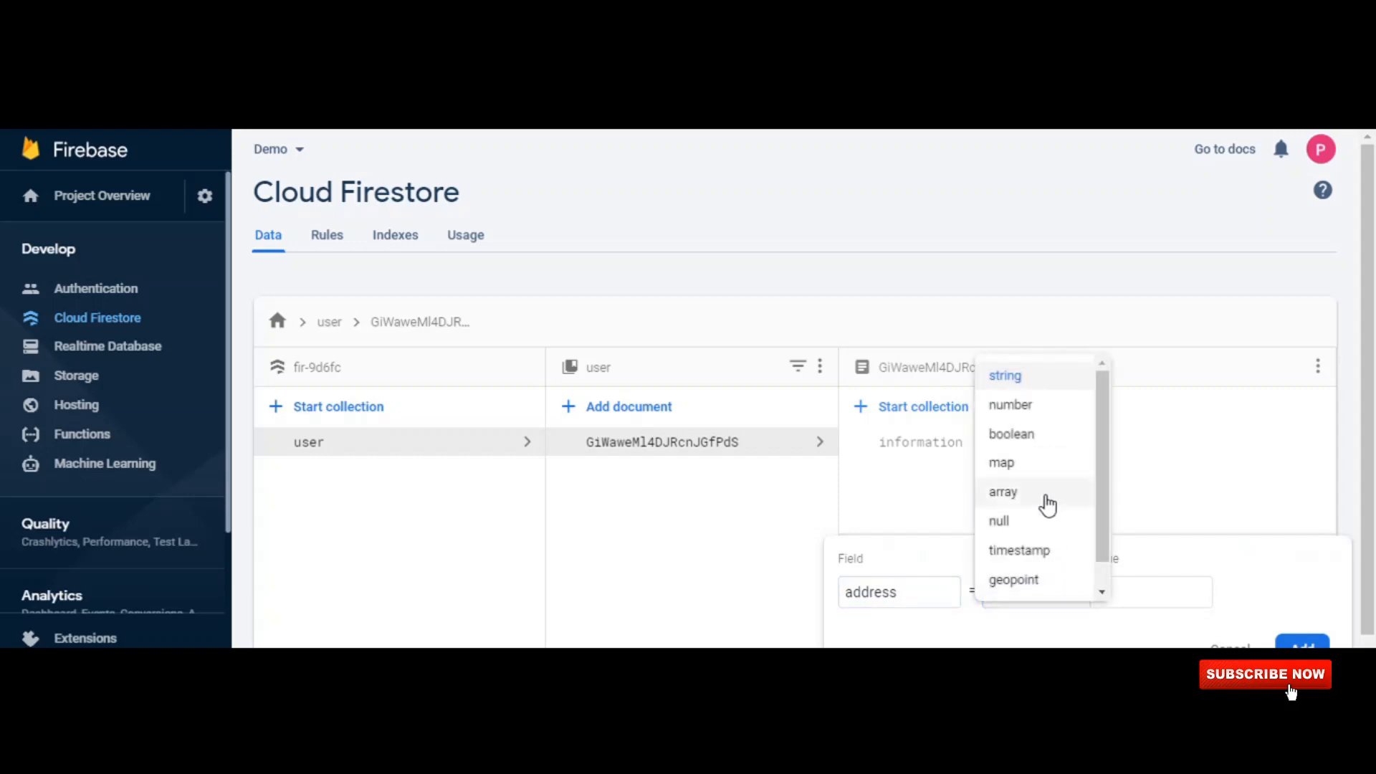
left_click(1046, 495)
left_click(1056, 669)
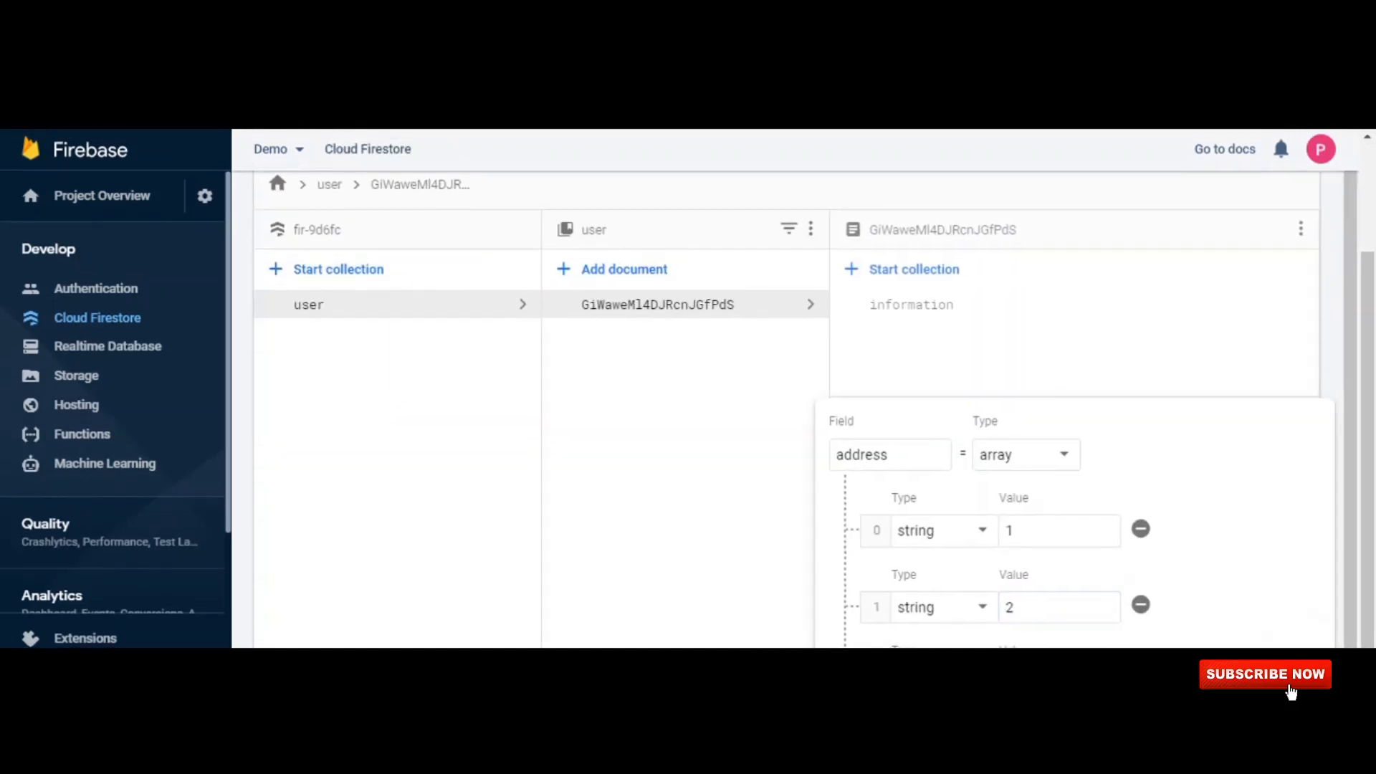
type("3")
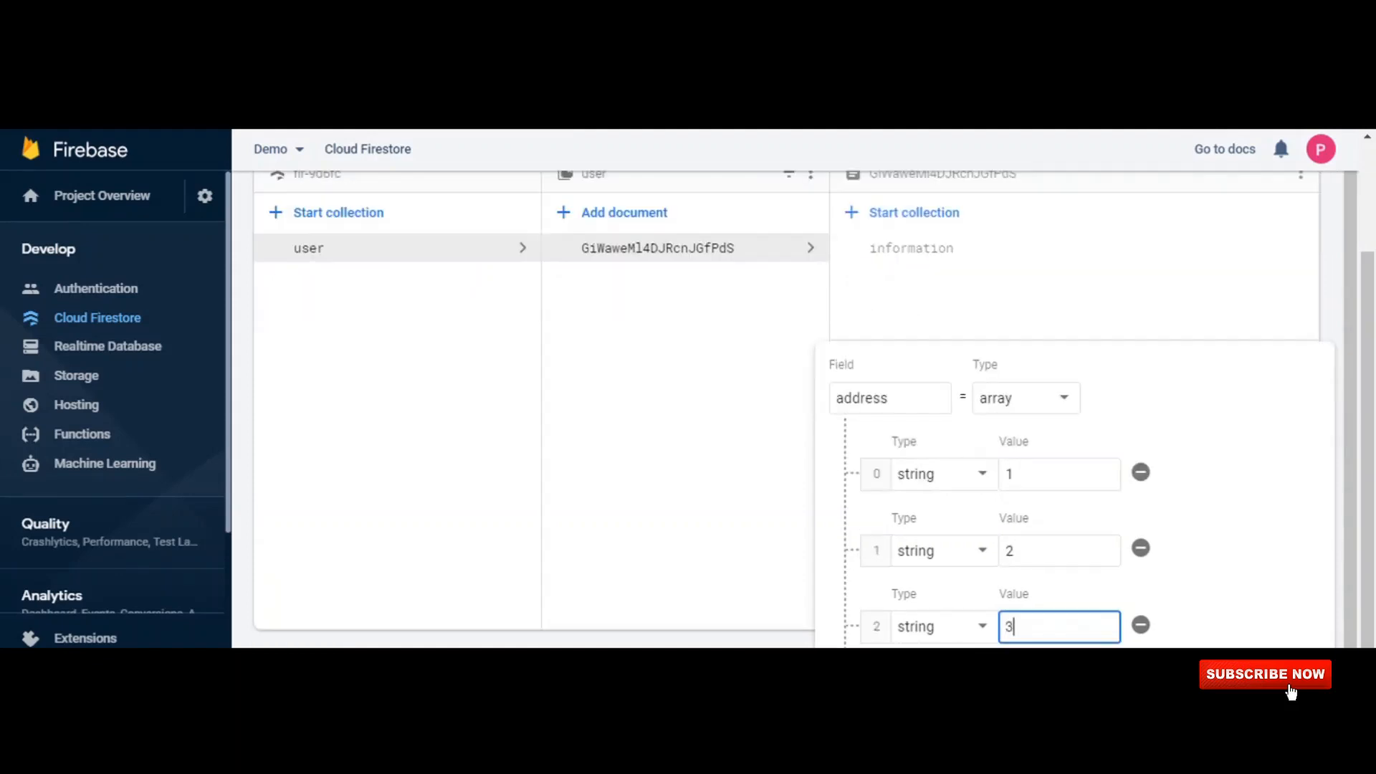
key("Return")
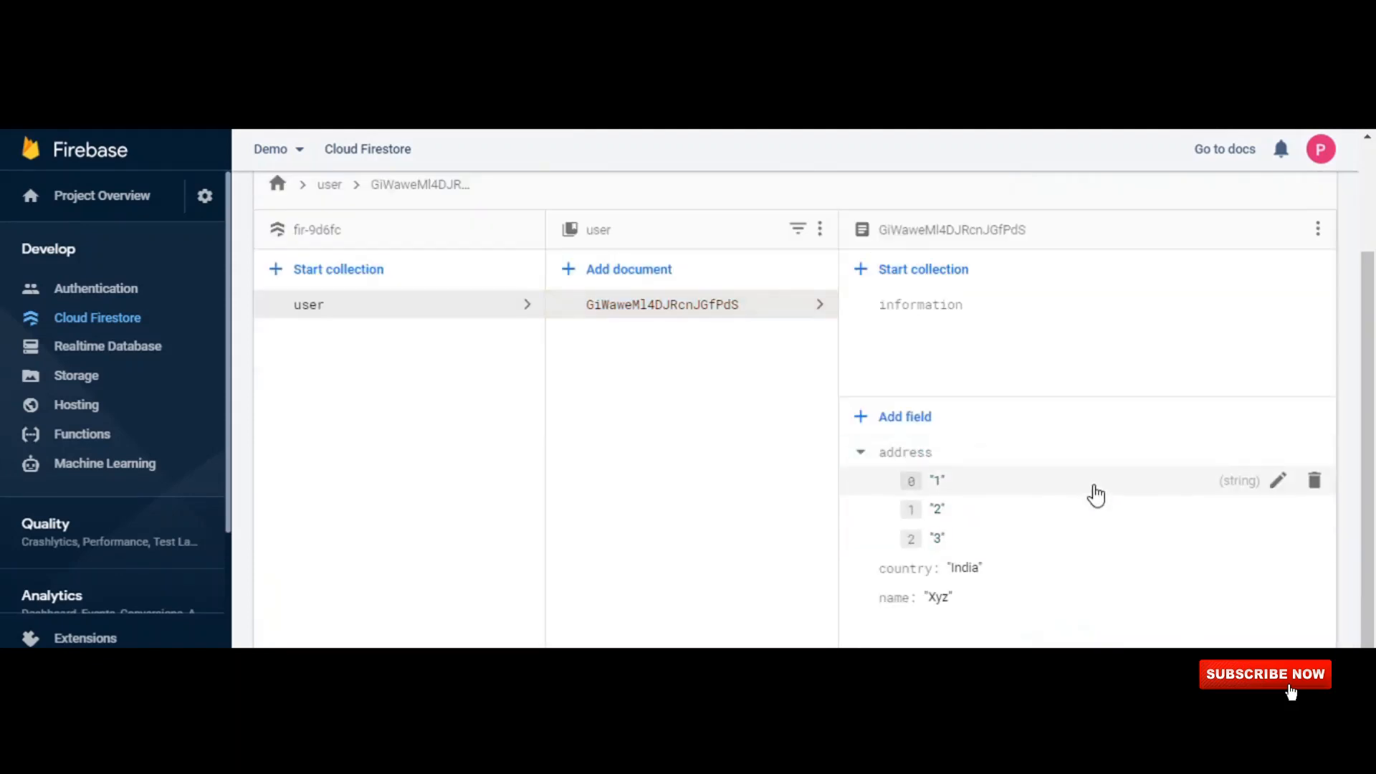
left_click(863, 452)
left_click(865, 453)
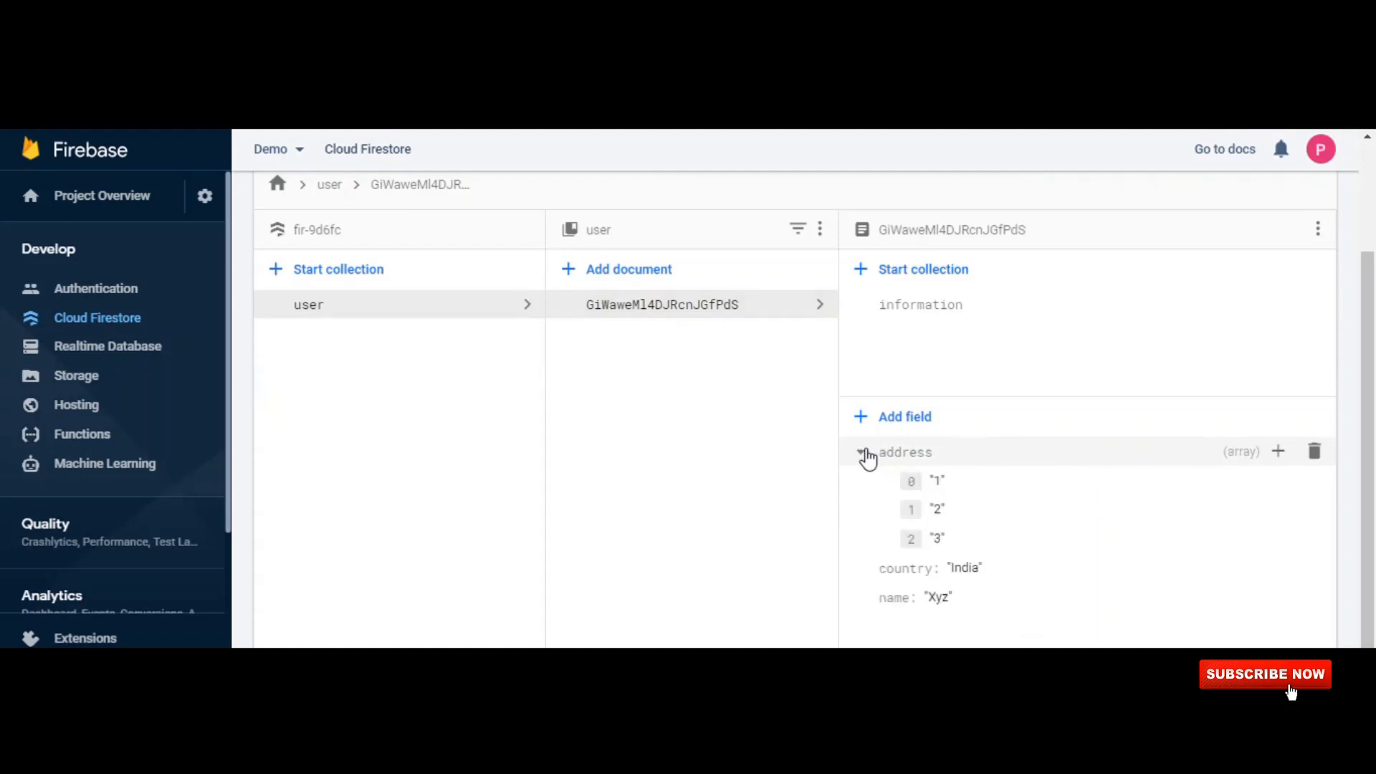